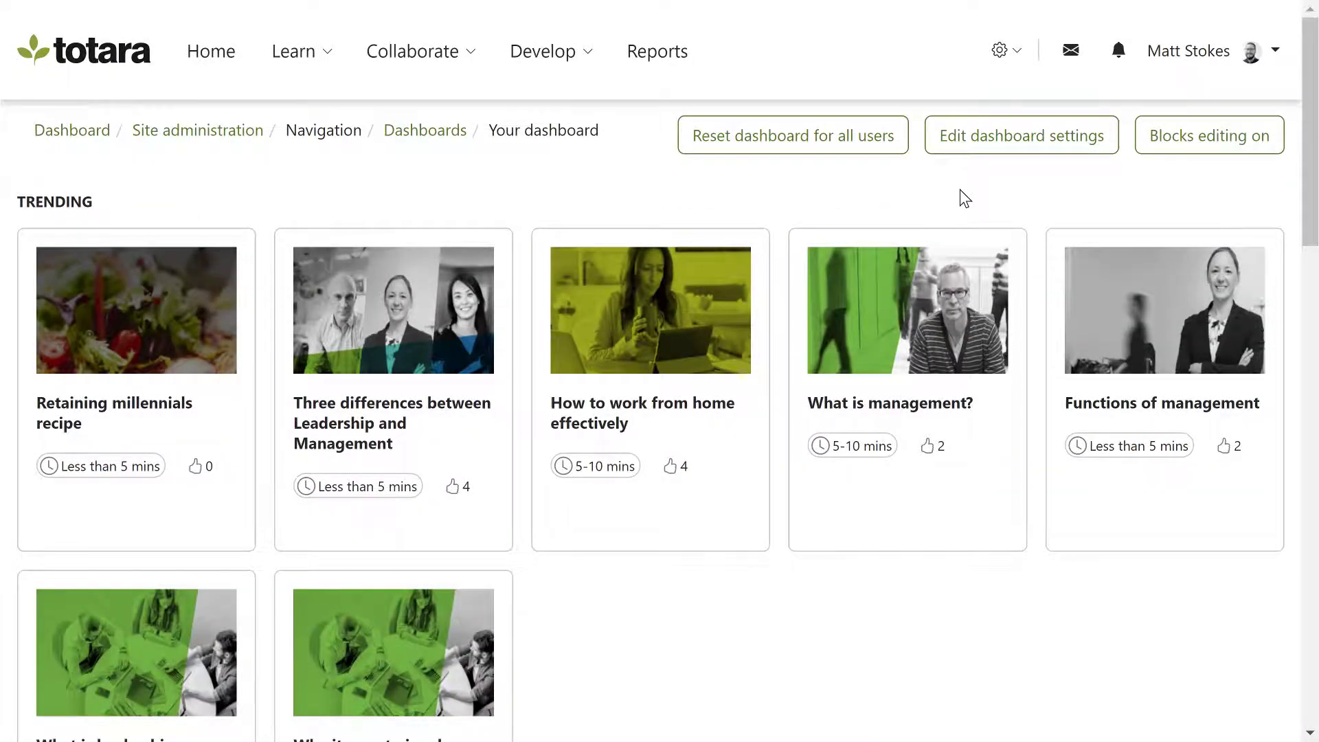
# - Turn on block editing for the dashboard and add a Featured Links block below the trending items
pyautogui.click(1187, 148)
pyautogui.scroll(-10, 695, 398)
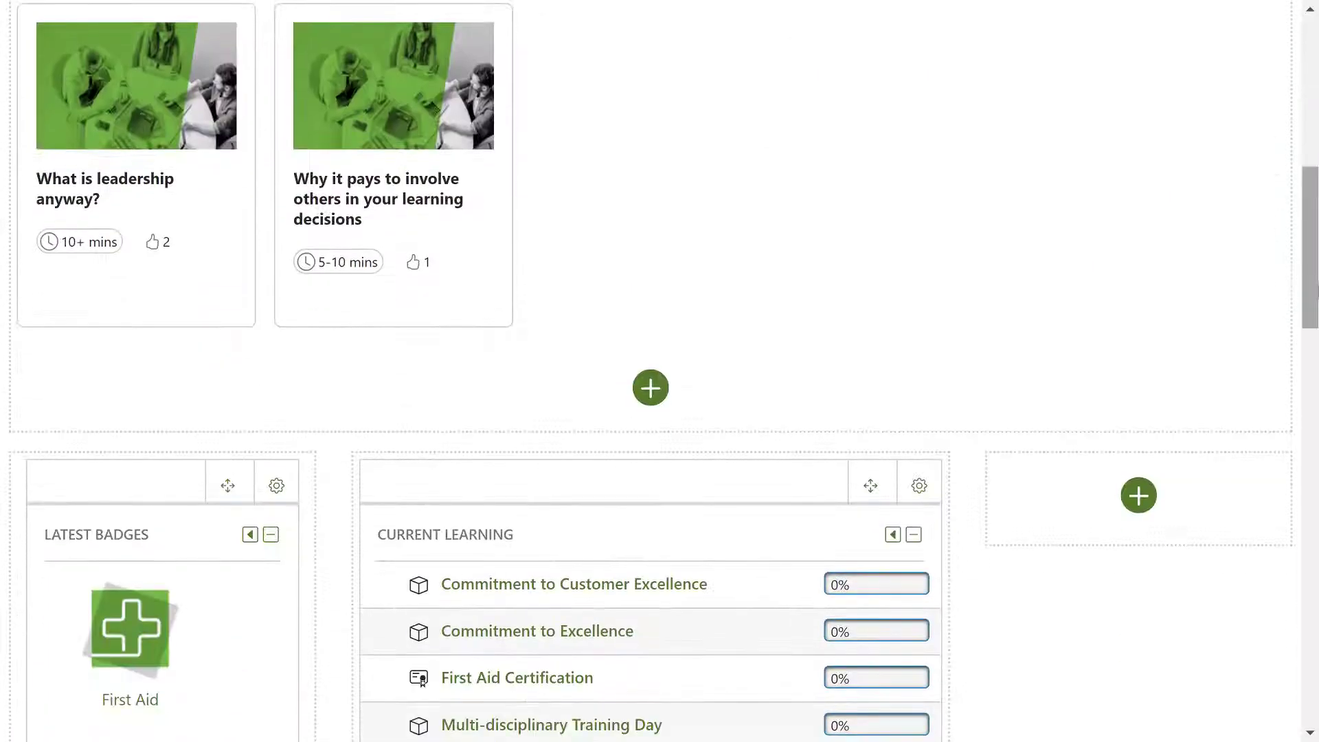
pyautogui.click(651, 388)
pyautogui.write('featured')
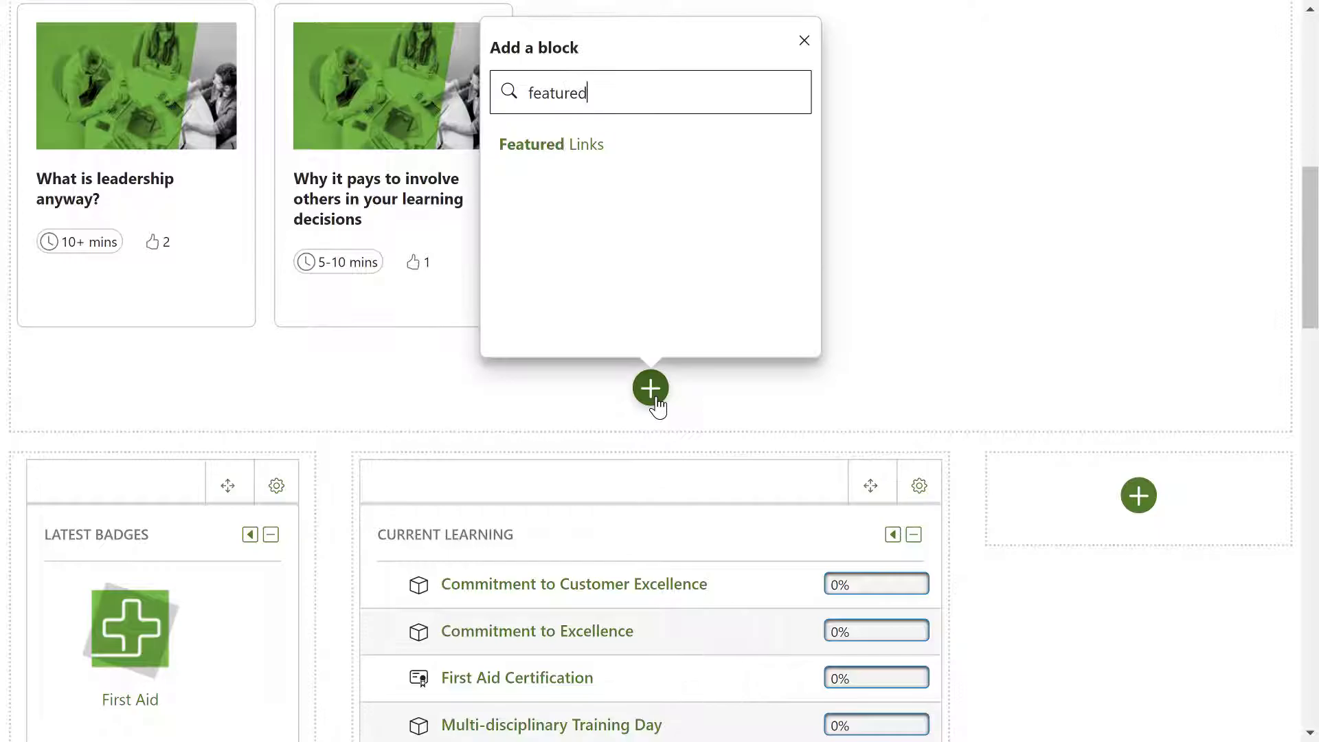
pyautogui.click(597, 147)
# - Open the Featured Links block's configuration and override its default title with "Hot off the press"
pyautogui.moveTo(1308, 62); pyautogui.dragTo(1301, 241)
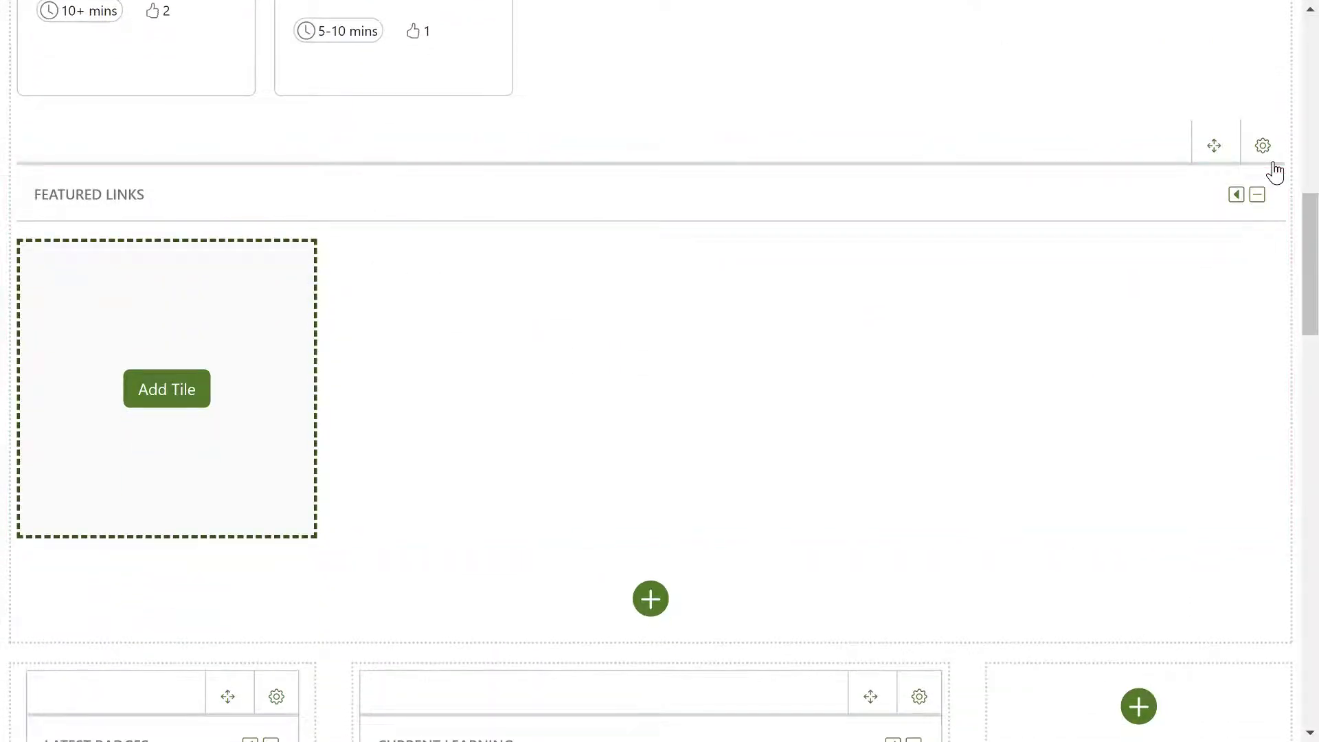
pyautogui.click(1263, 145)
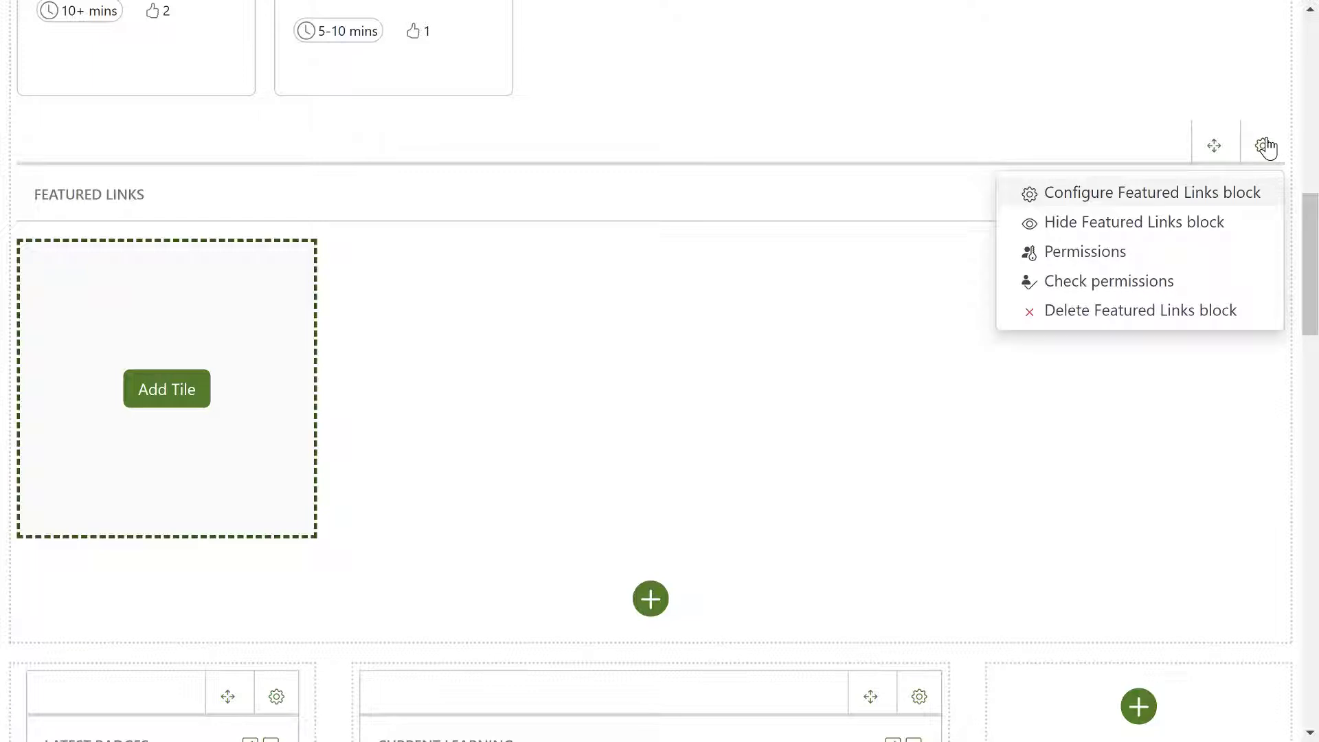
pyautogui.click(1263, 192)
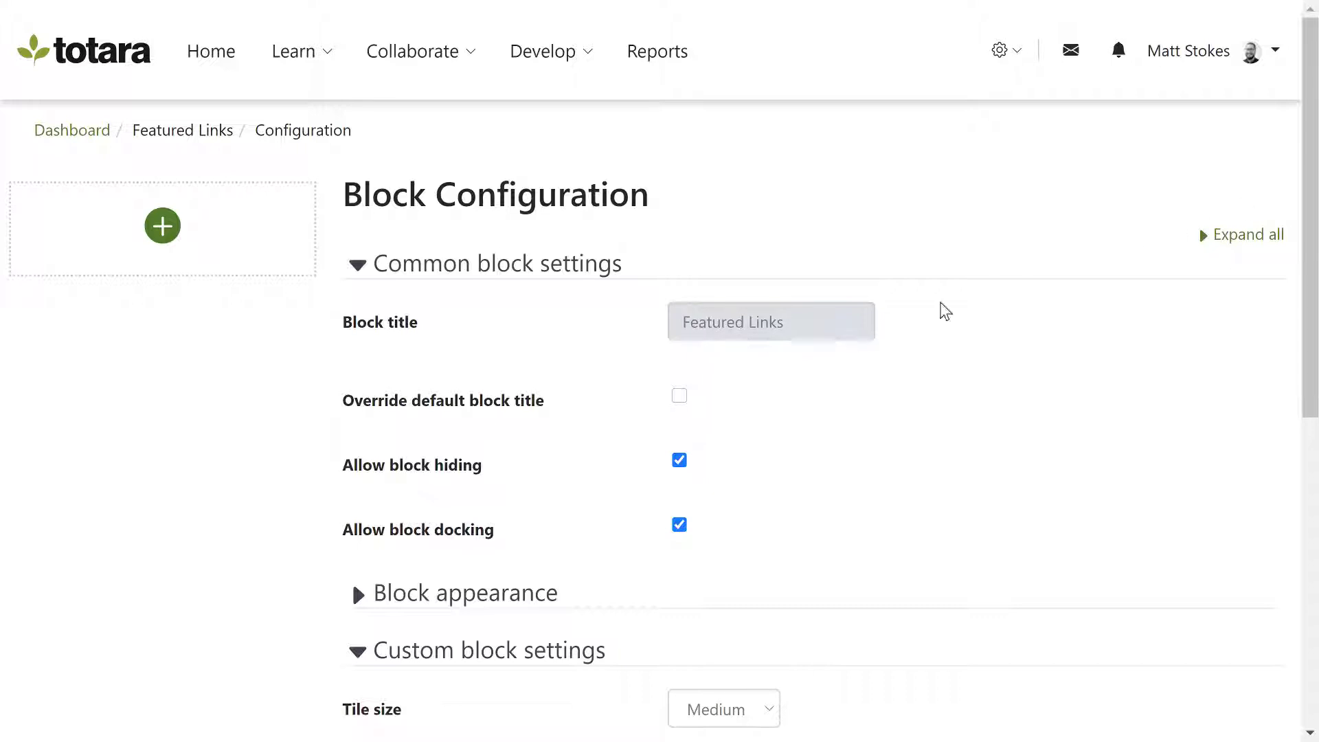
pyautogui.click(680, 398)
pyautogui.moveTo(808, 324); pyautogui.dragTo(672, 320)
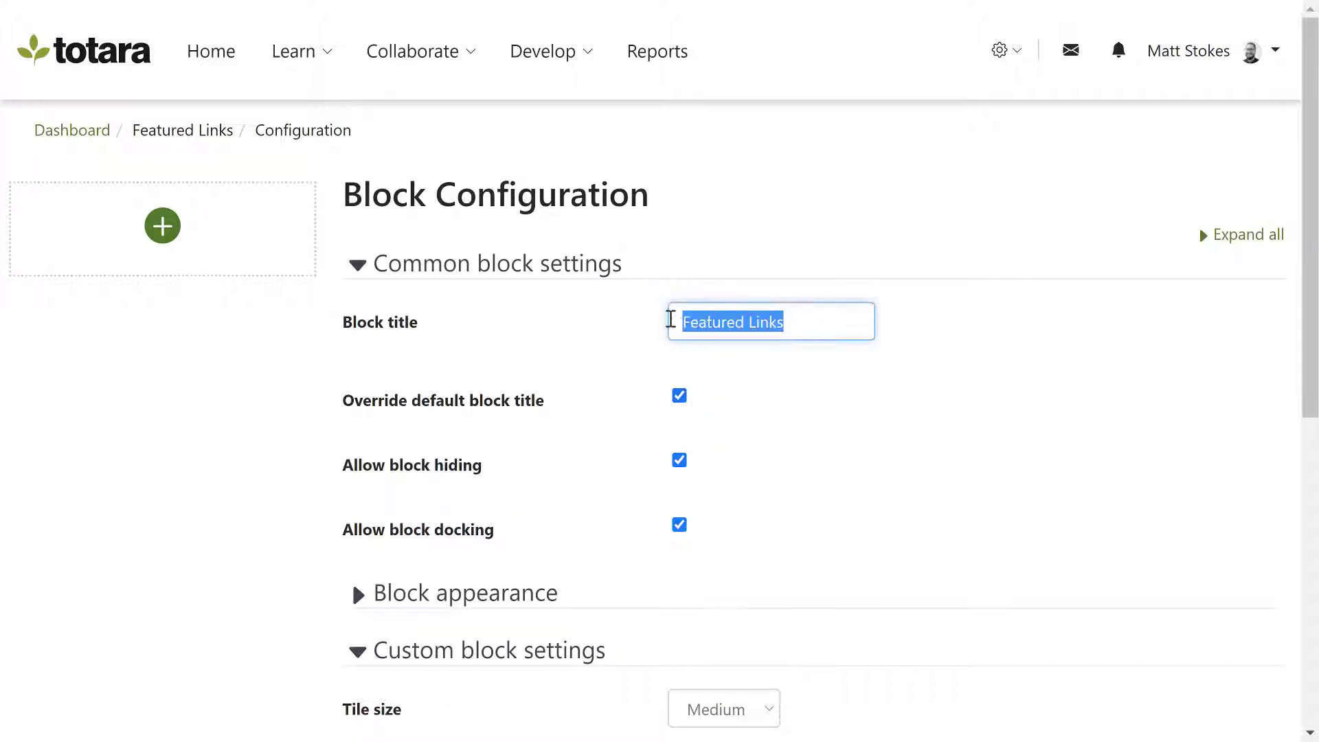
pyautogui.write('Hot off the press')
pyautogui.click(775, 389)
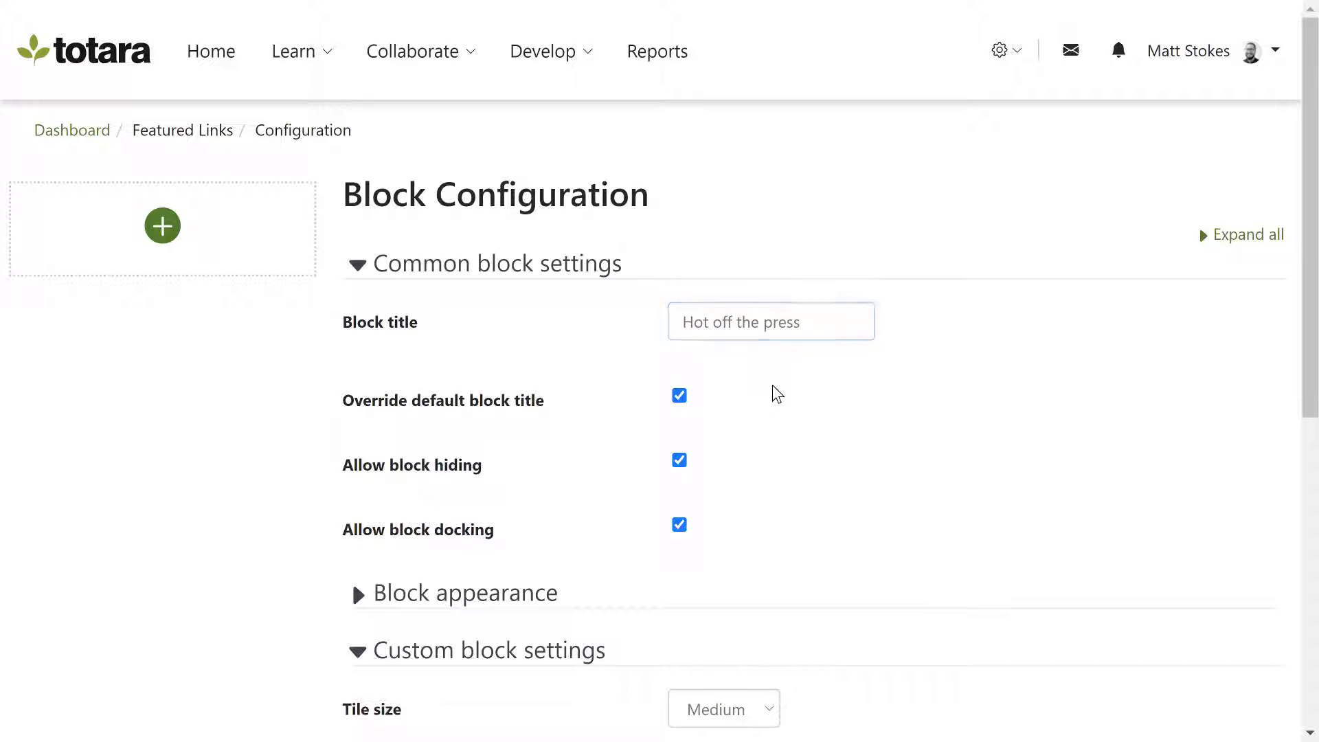
# - Turn off the block's Show header option and set its tile size to Large
pyautogui.click(513, 603)
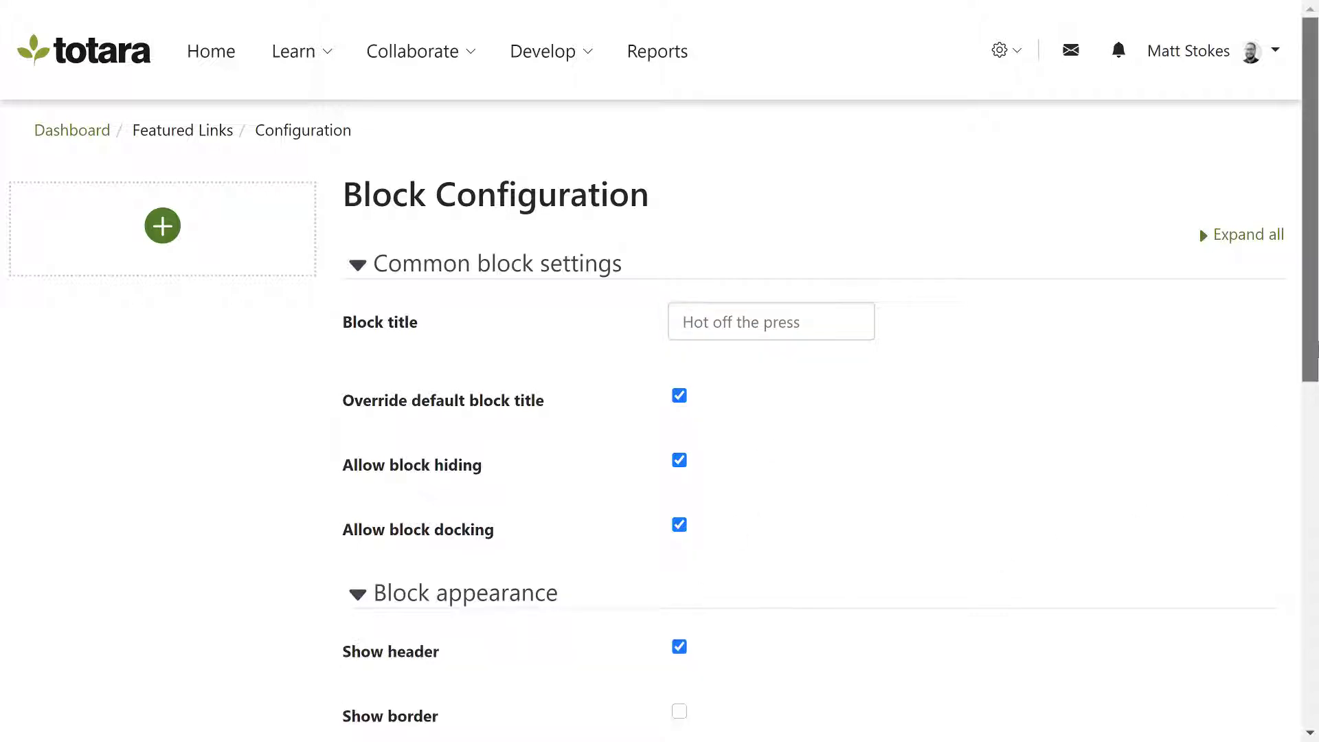
pyautogui.scroll(-5, 1227, 491)
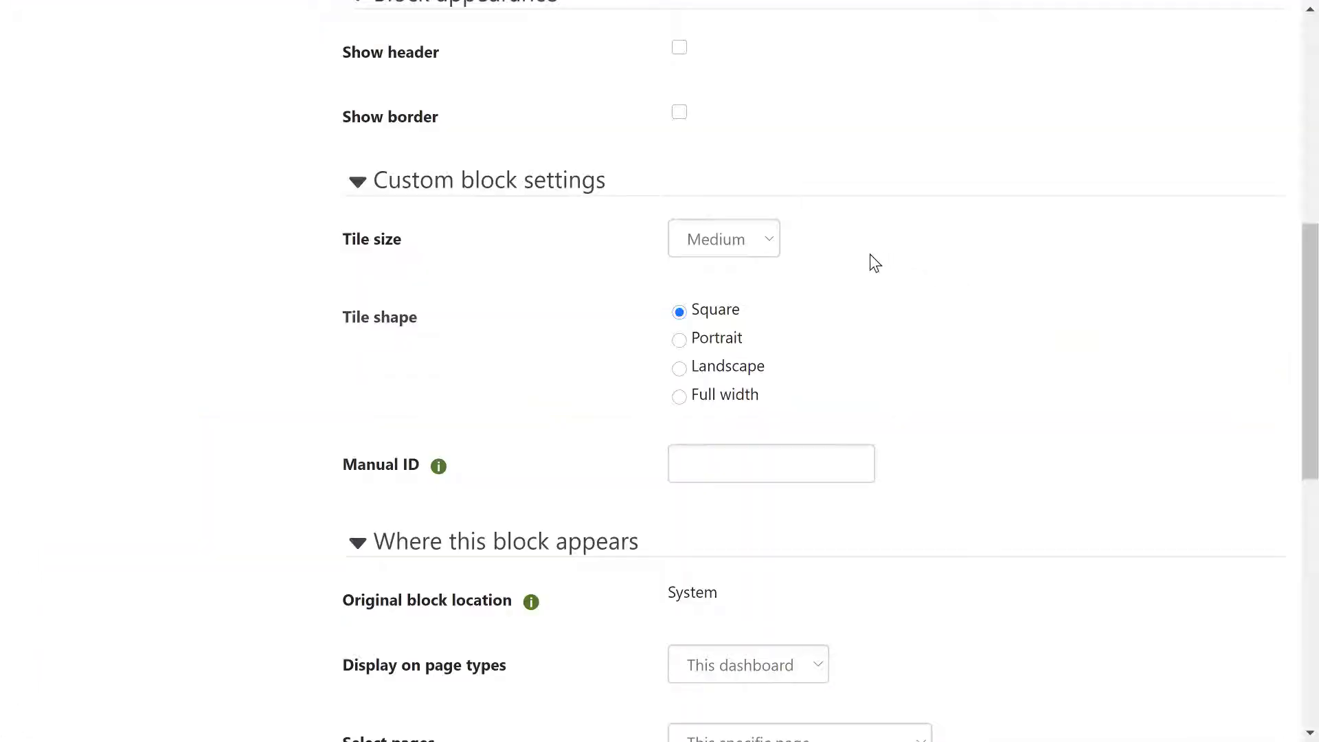
pyautogui.click(773, 243)
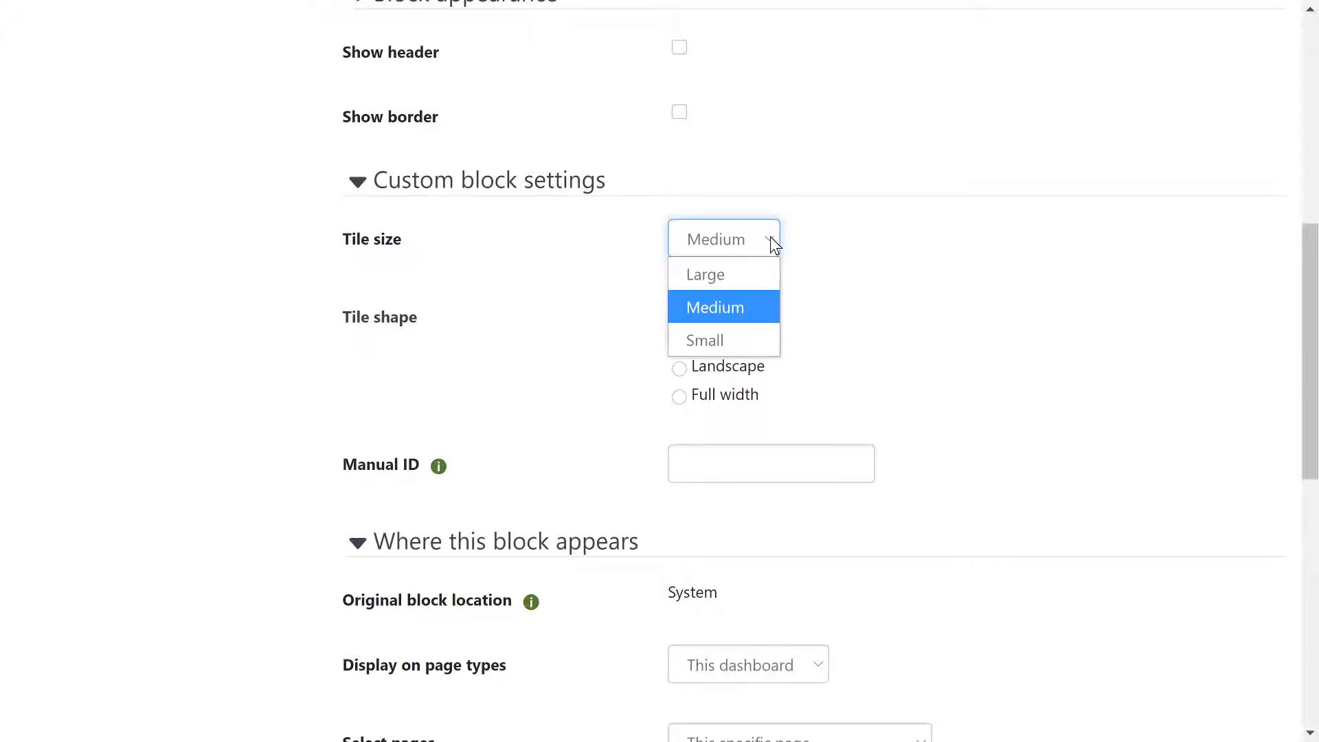
pyautogui.click(768, 275)
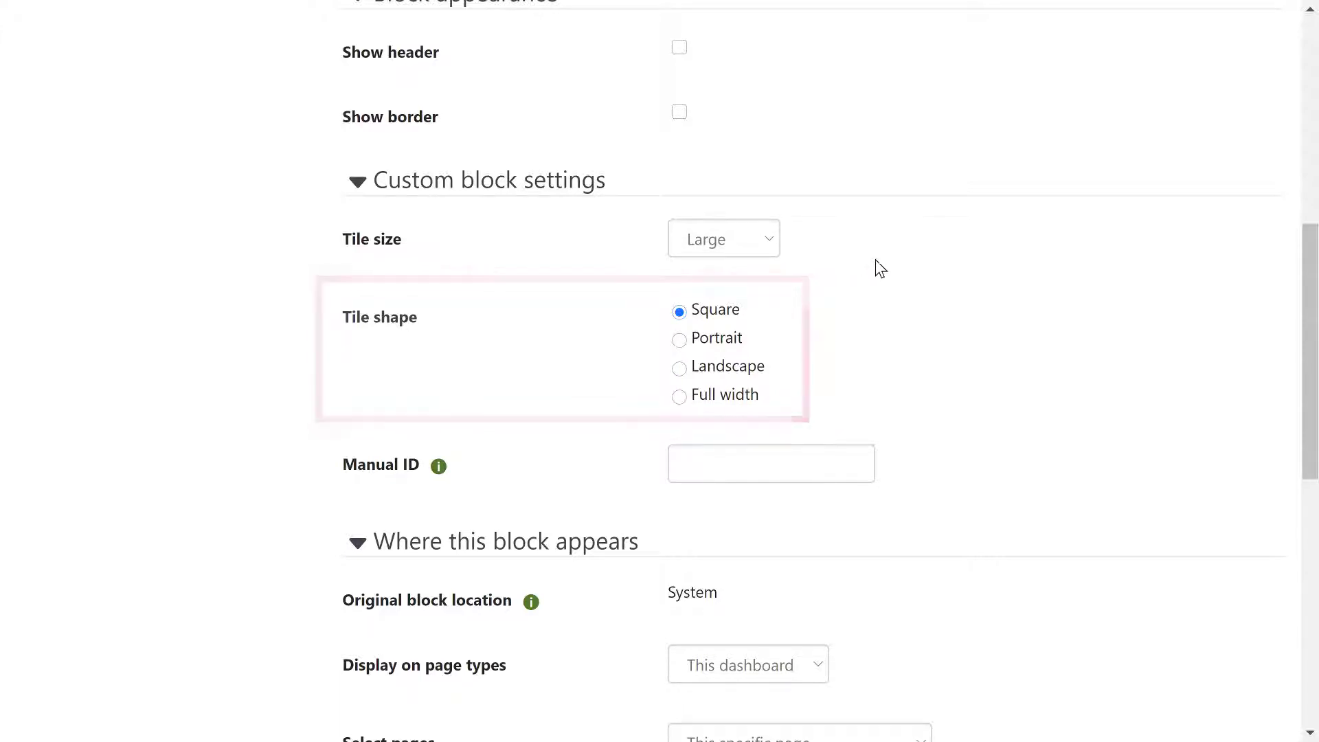
# - Place the block on this page in the Main region with weight -10 (first), and save the configuration
pyautogui.moveTo(1304, 324); pyautogui.dragTo(1317, 489)
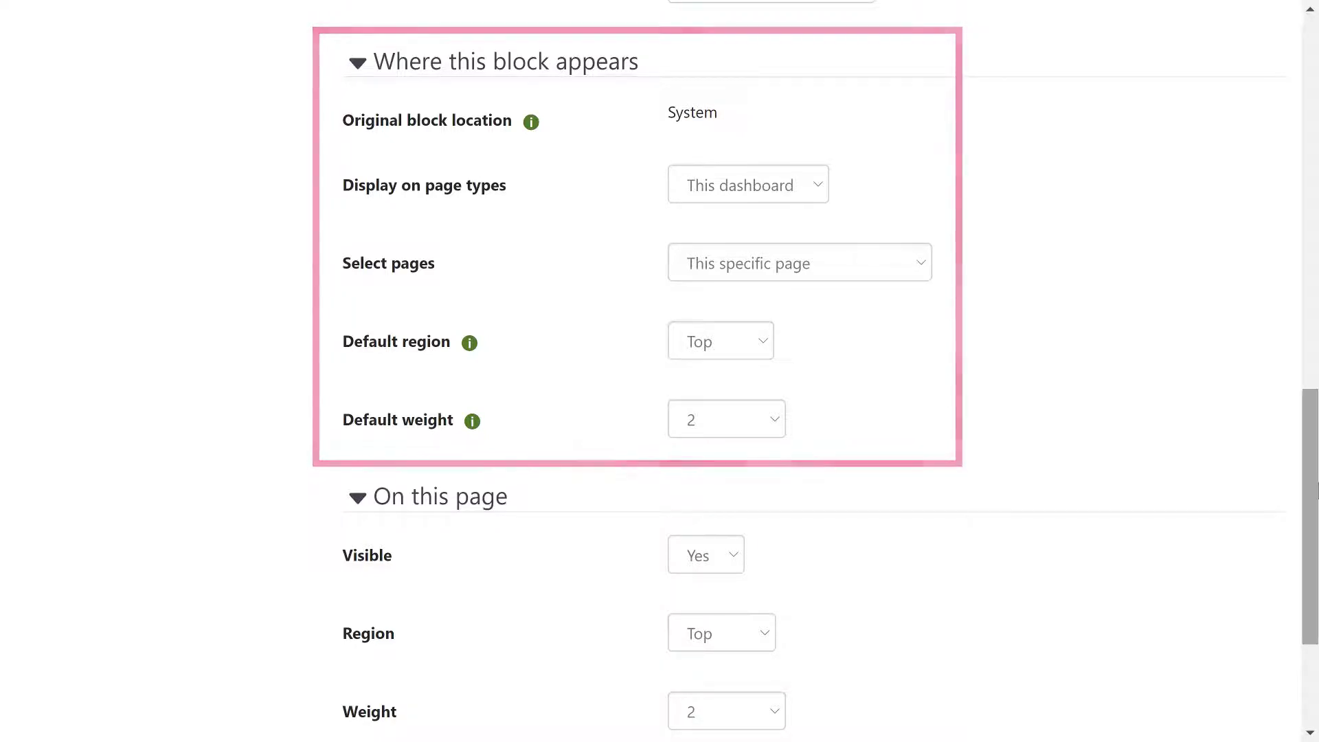
pyautogui.scroll(-3, 660, 371)
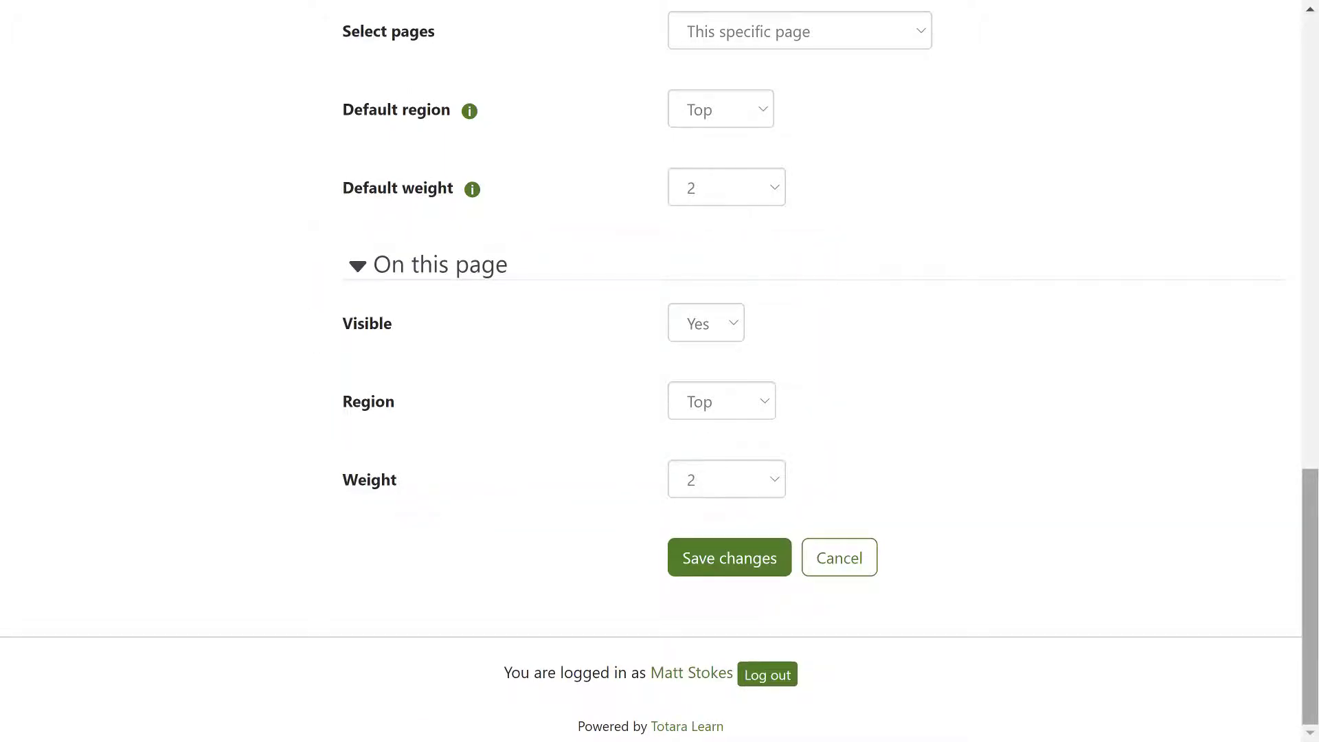
pyautogui.click(773, 406)
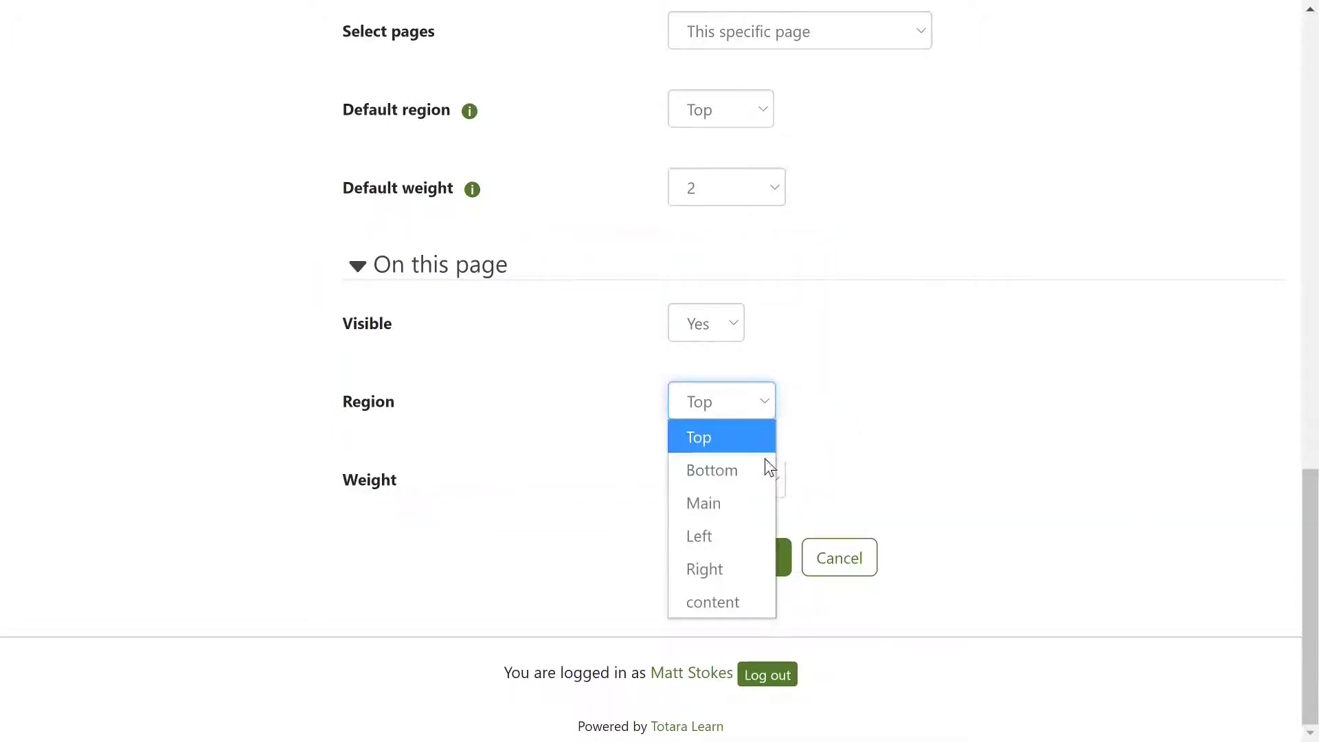
pyautogui.click(753, 506)
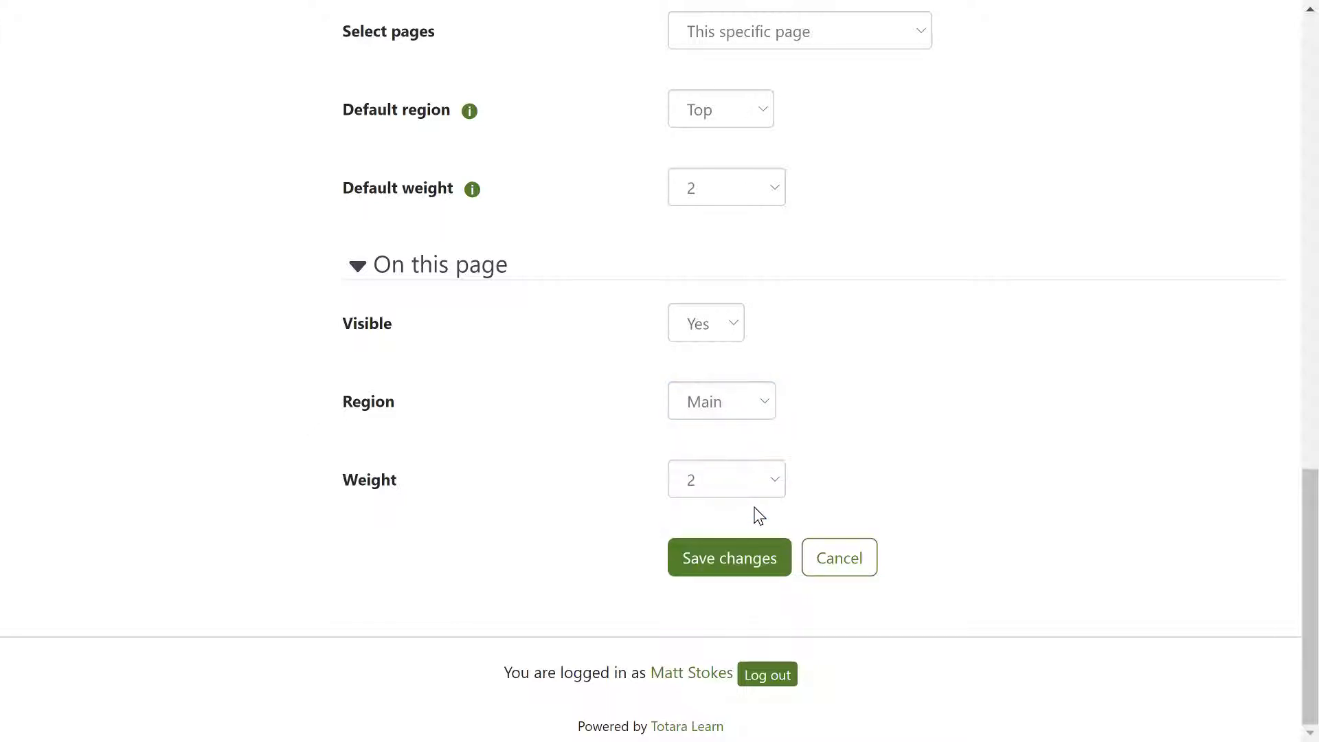
pyautogui.click(781, 478)
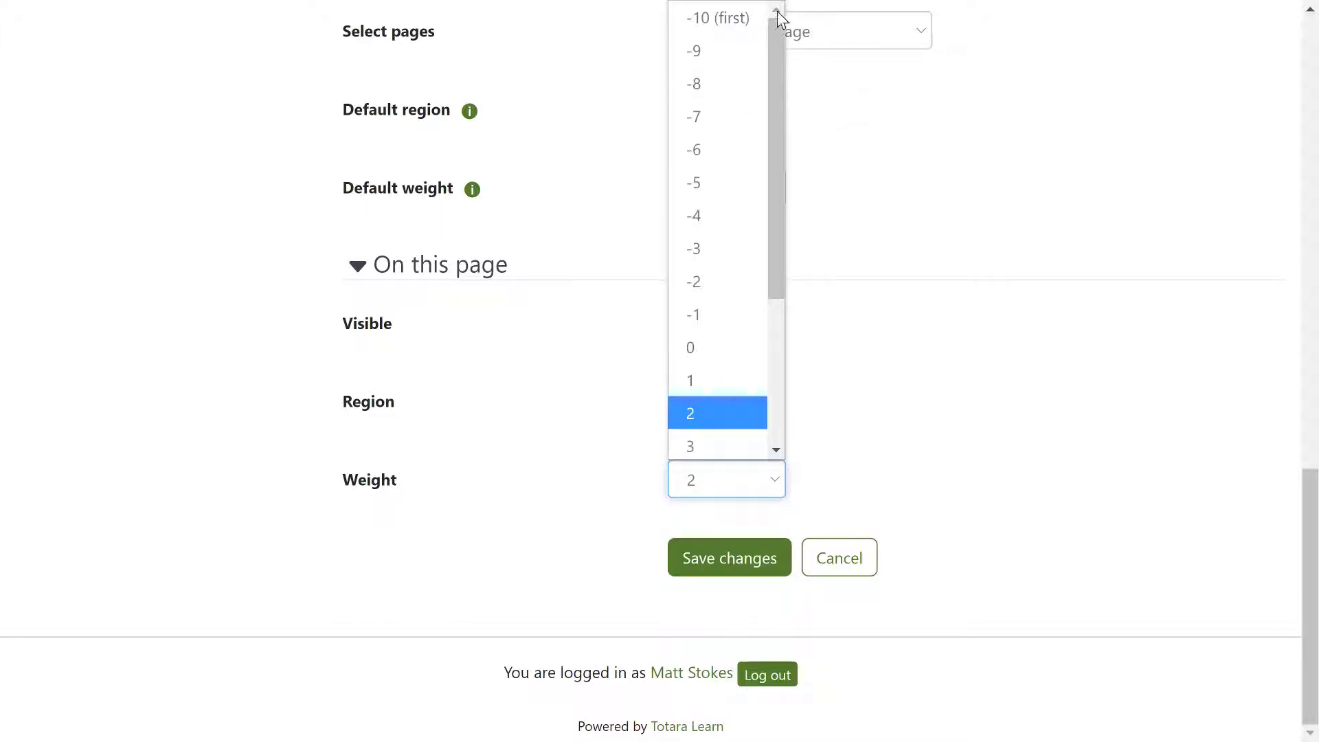
pyautogui.click(750, 17)
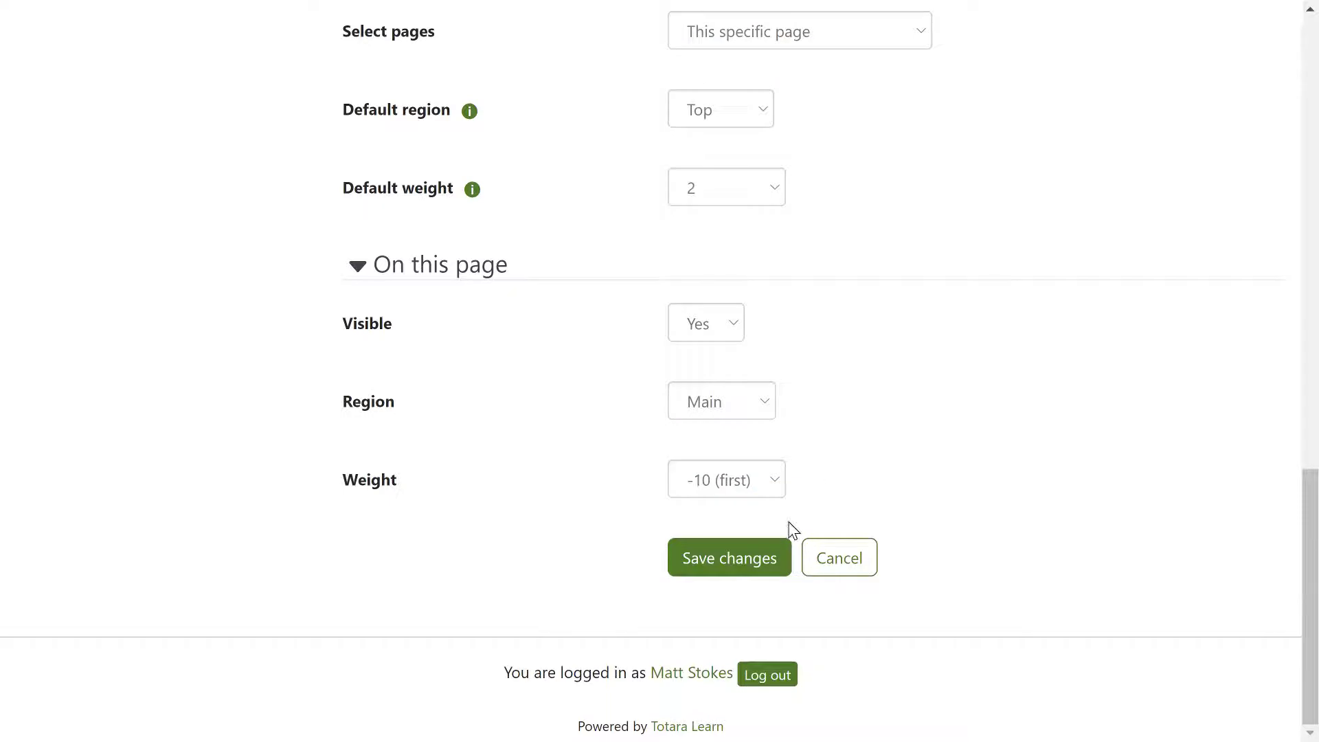
pyautogui.click(766, 556)
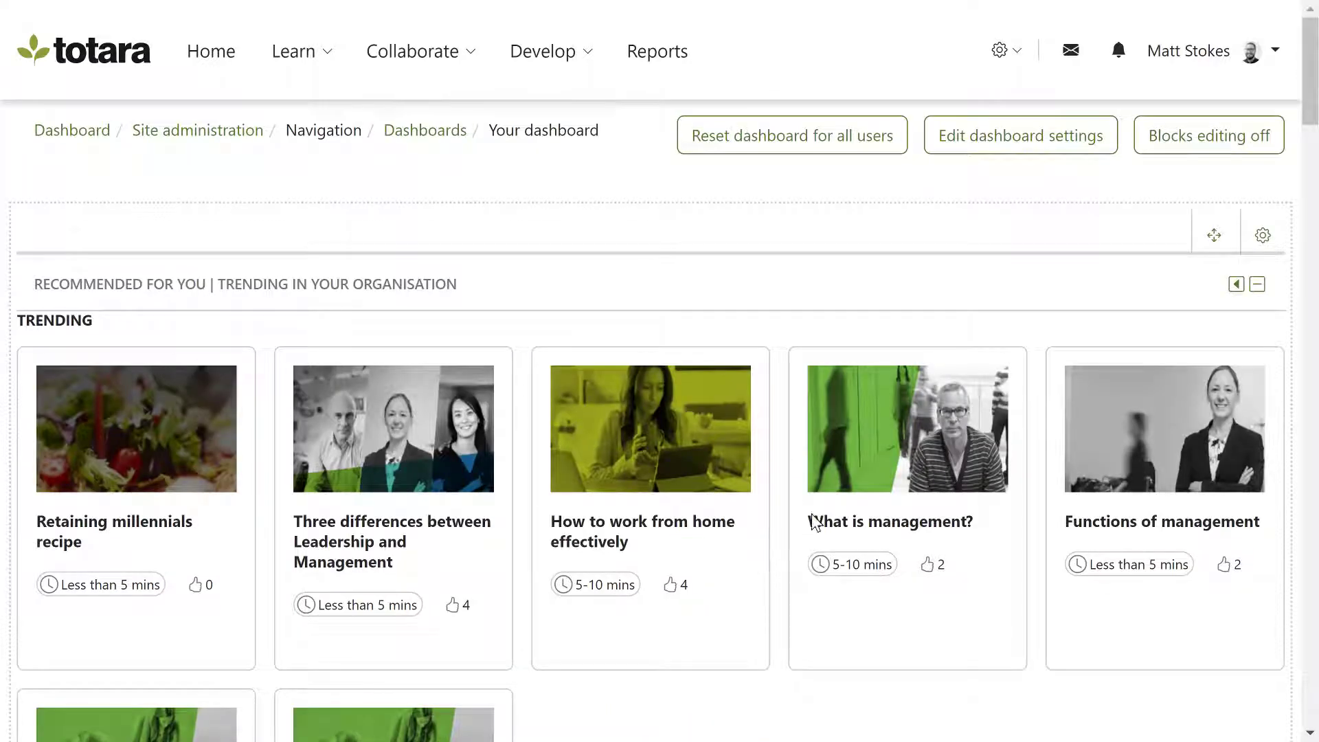
# - Start adding a tile to the Hot off the press block
pyautogui.scroll(-8, 816, 521)
pyautogui.scroll(-8, 660, 371)
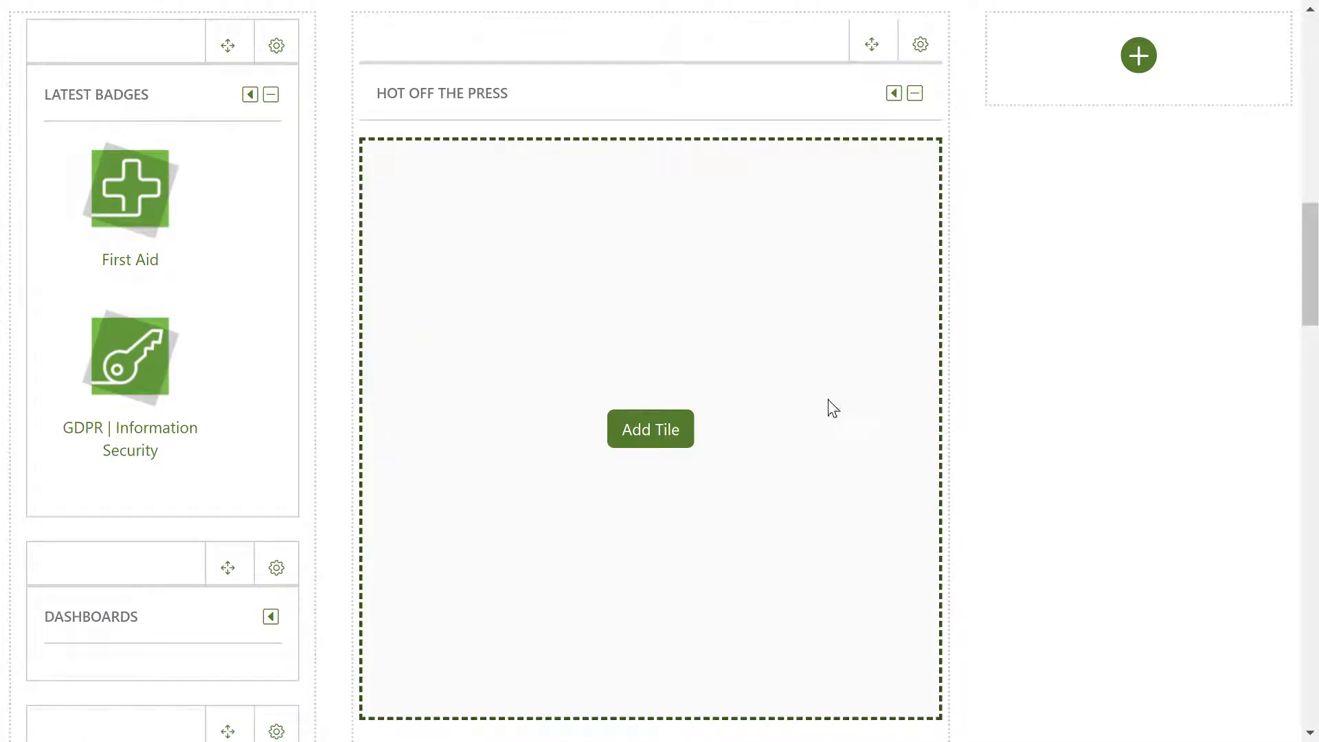
pyautogui.click(686, 433)
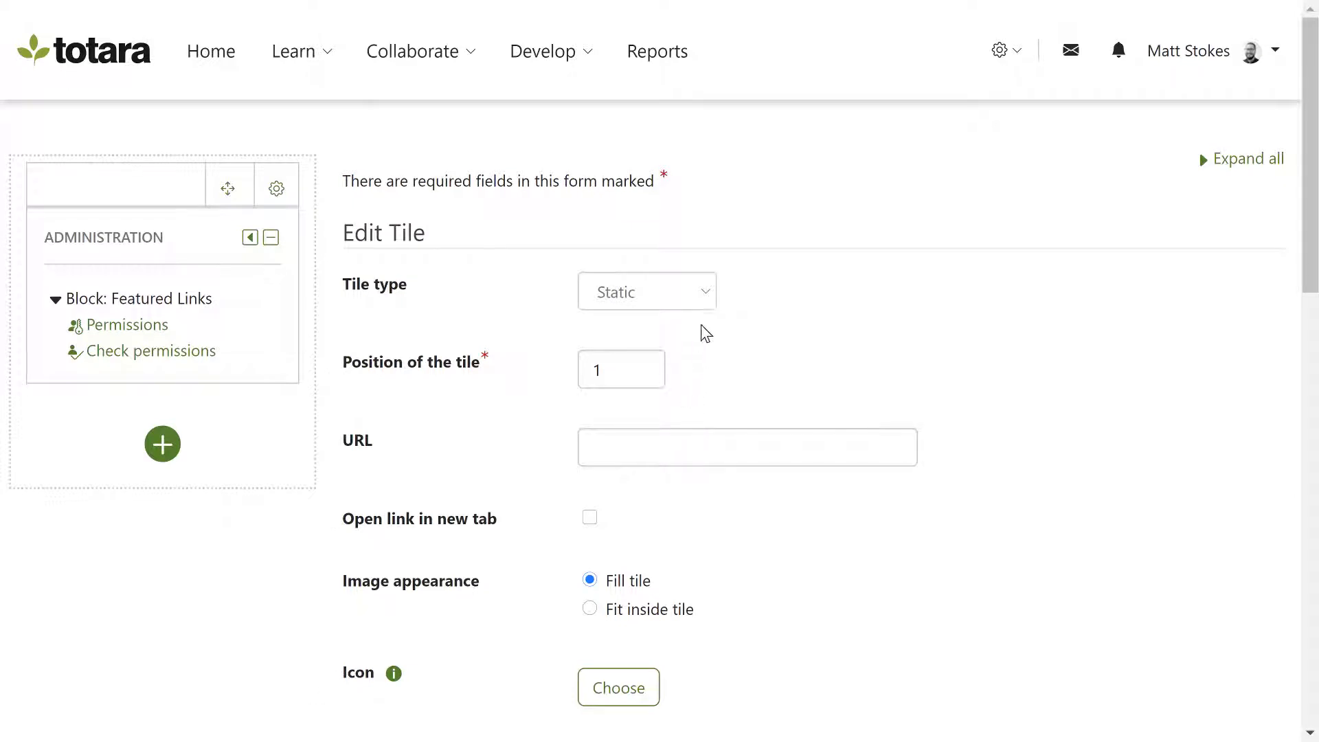
# - Set the tile type to Course and enable Show progress
pyautogui.click(708, 300)
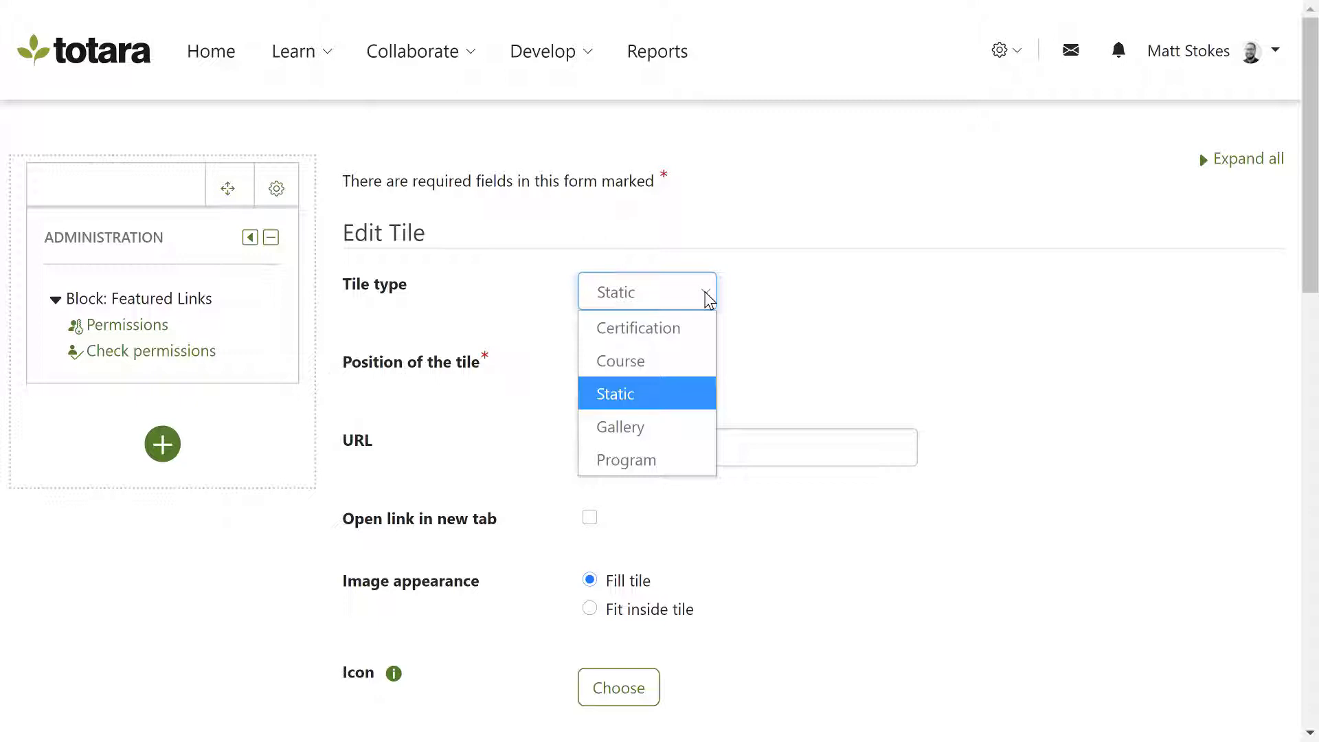
pyautogui.click(701, 368)
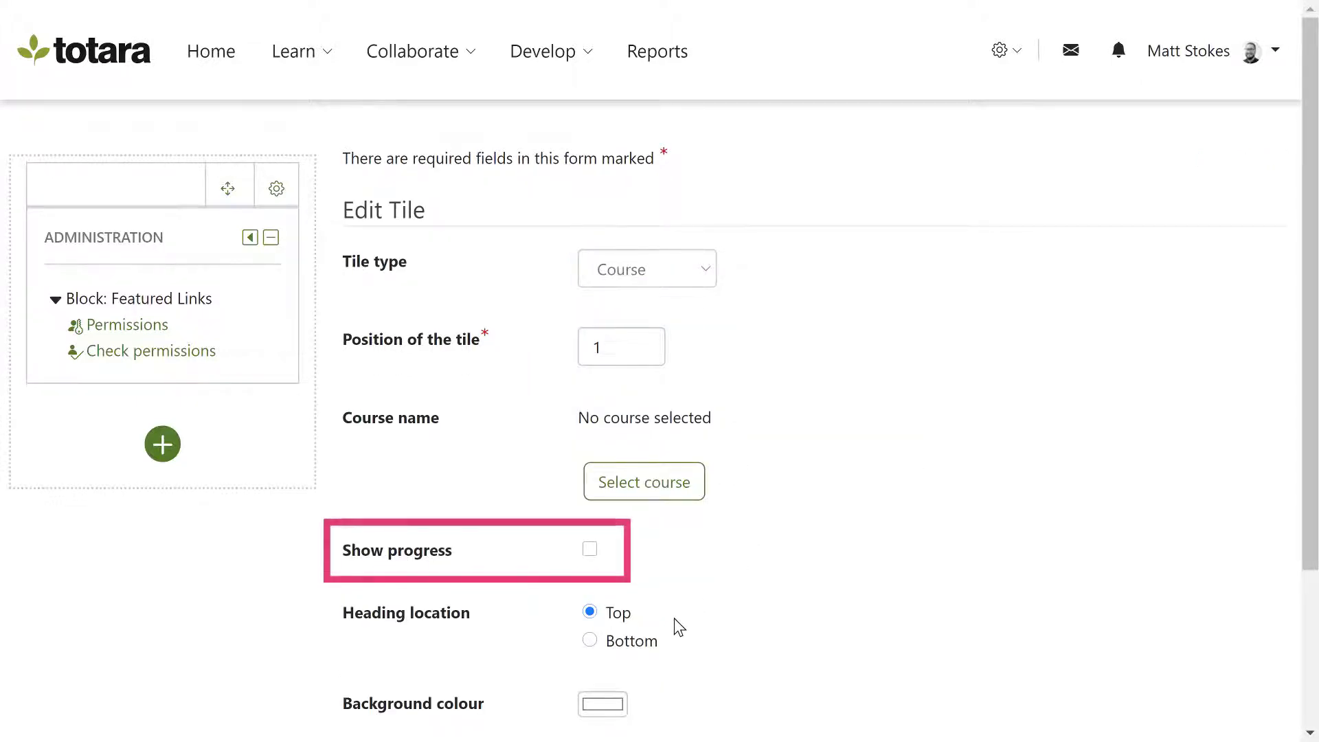
pyautogui.click(589, 549)
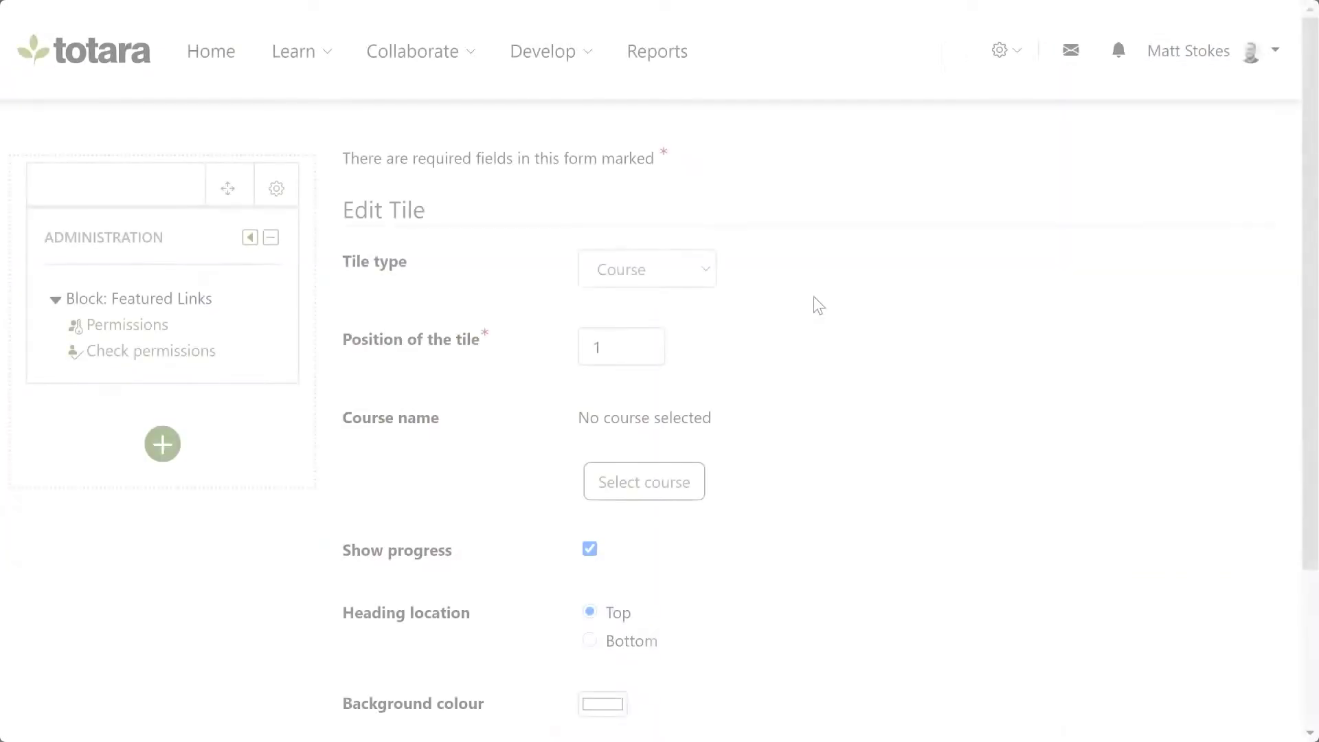
# - Set the tile type to Gallery and save the tile, continuing to its content editing
pyautogui.click(708, 272)
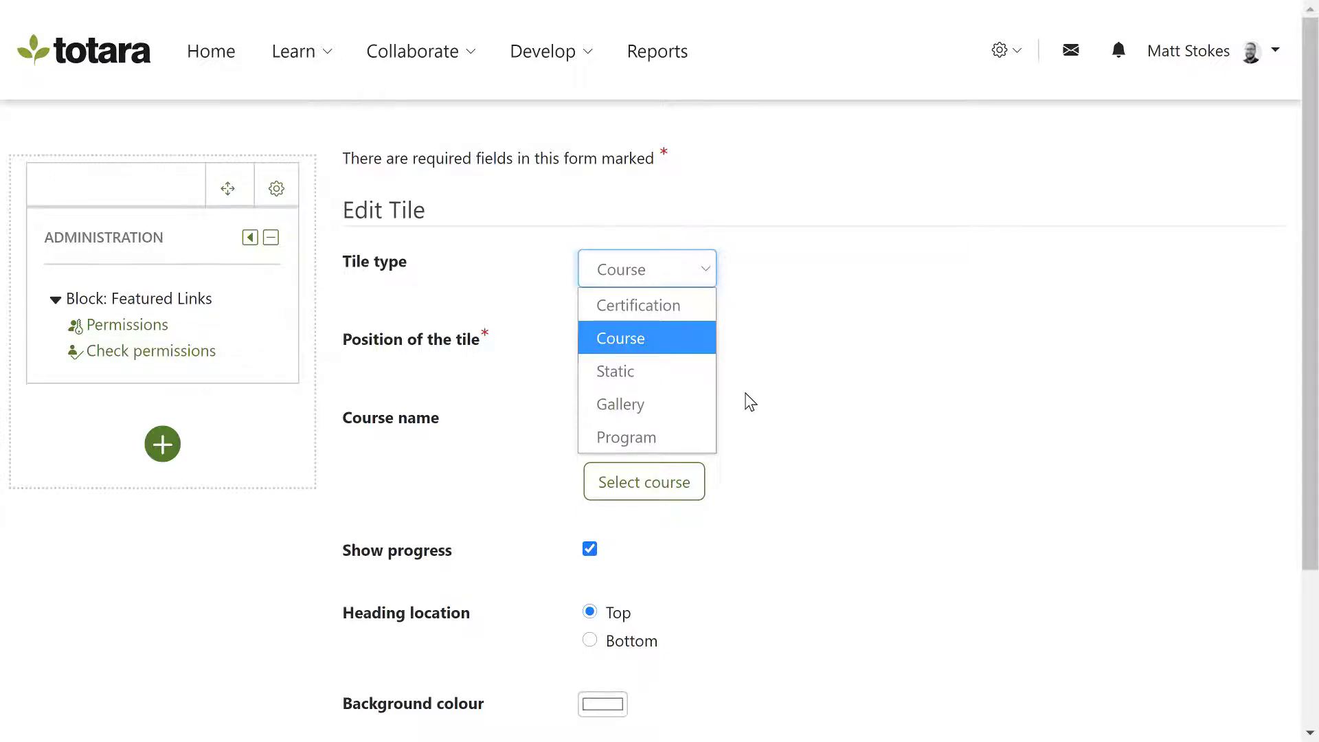
pyautogui.click(707, 404)
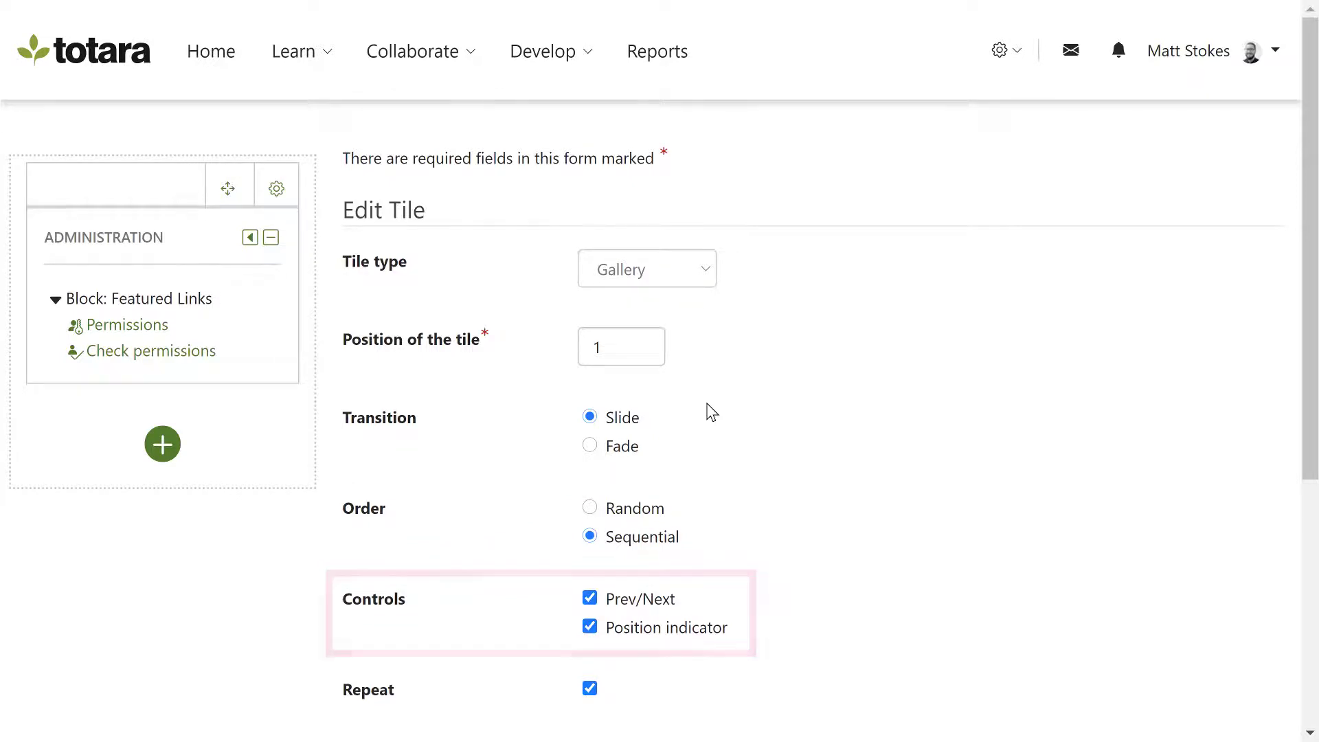
pyautogui.moveTo(1309, 330); pyautogui.dragTo(1309, 576)
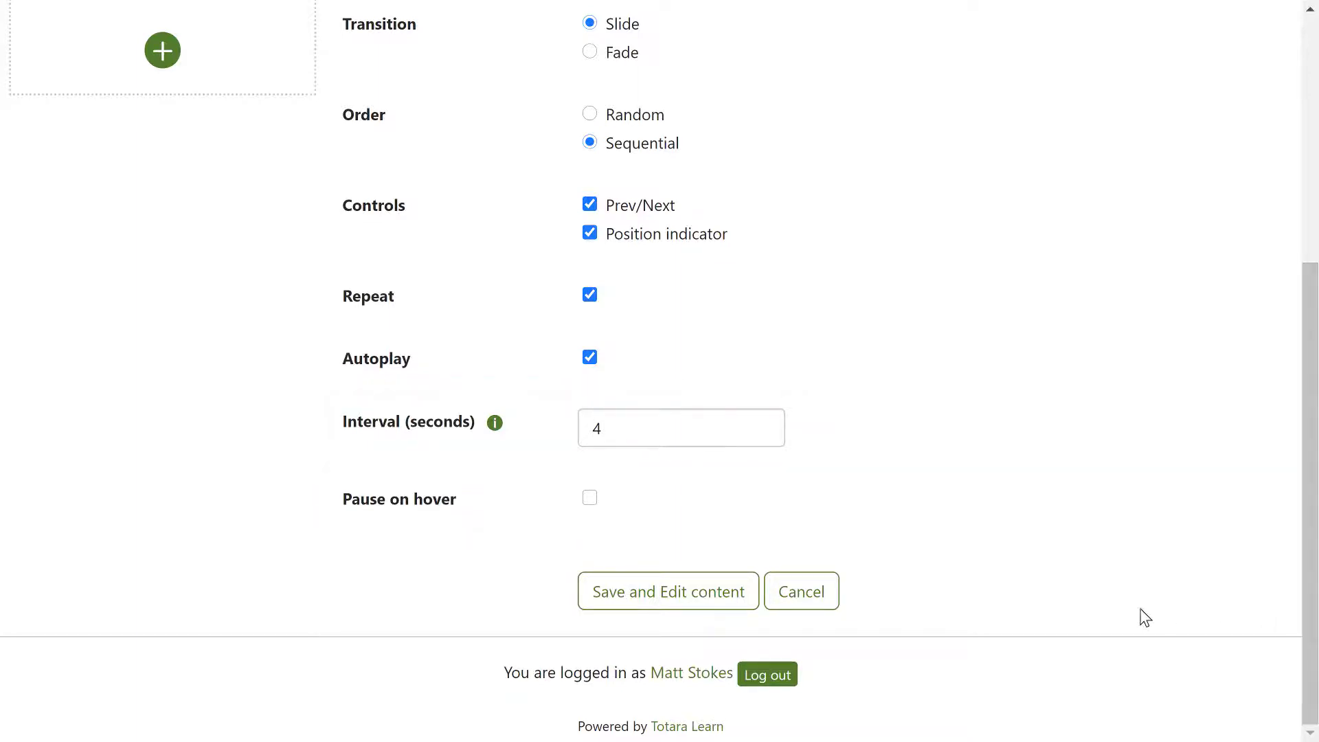
pyautogui.click(699, 602)
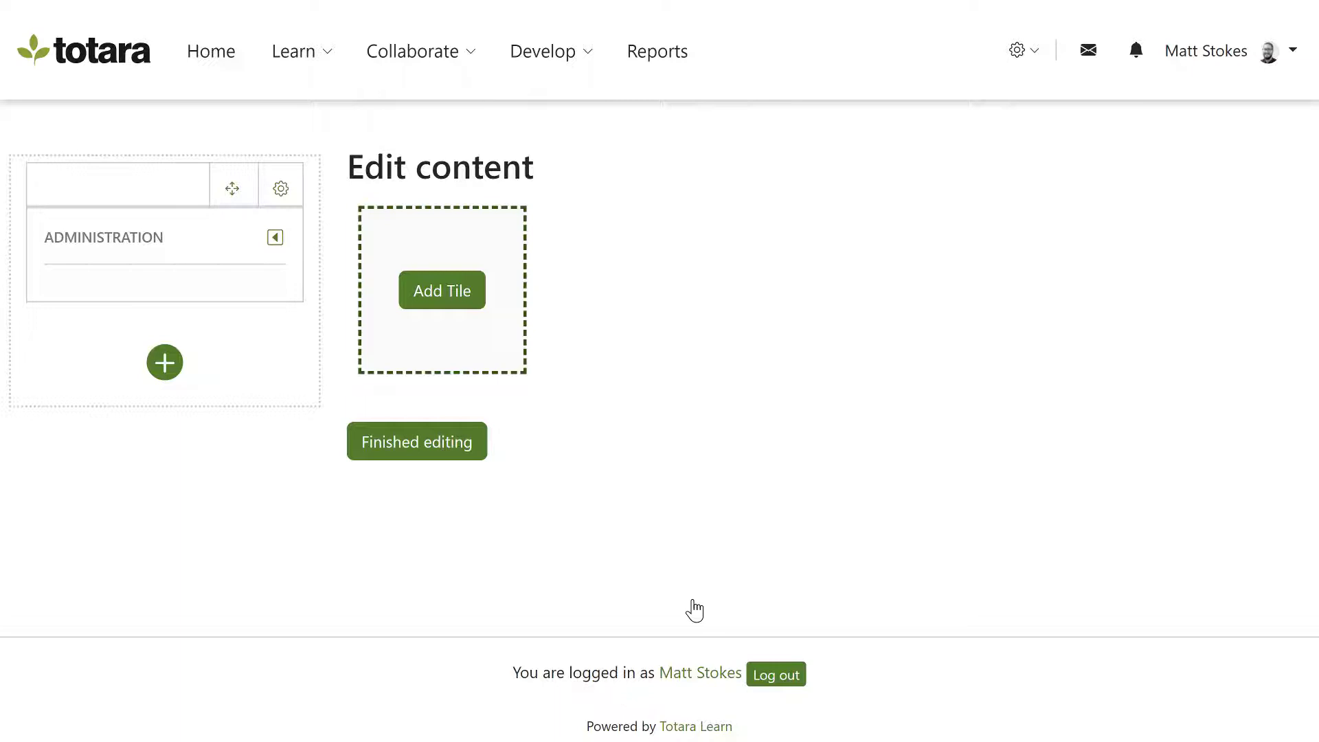
# - Add a static tile inside the gallery, paste the copied totara-132-dec-1st.test page link as its URL, and make it open in a new tab
pyautogui.click(472, 302)
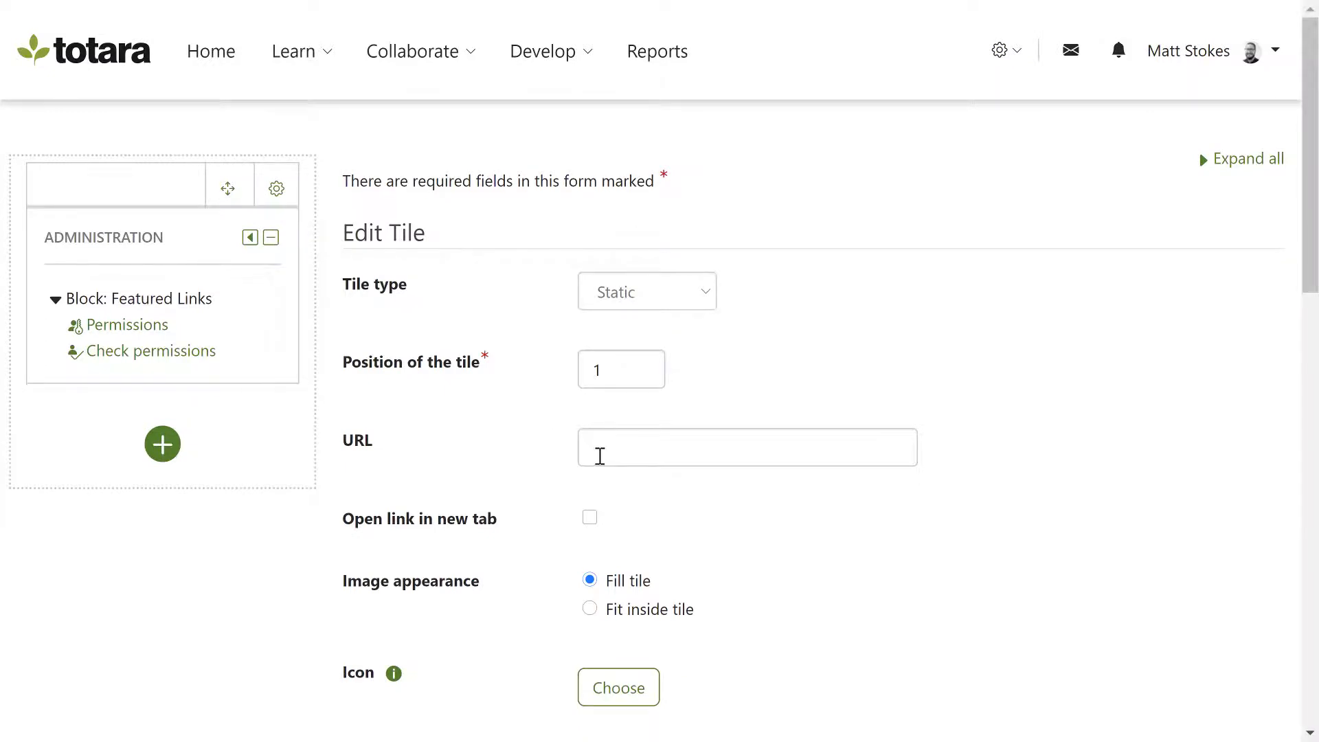
pyautogui.click(598, 452)
pyautogui.hotkey('ctrl', 'v')
pyautogui.click(670, 494)
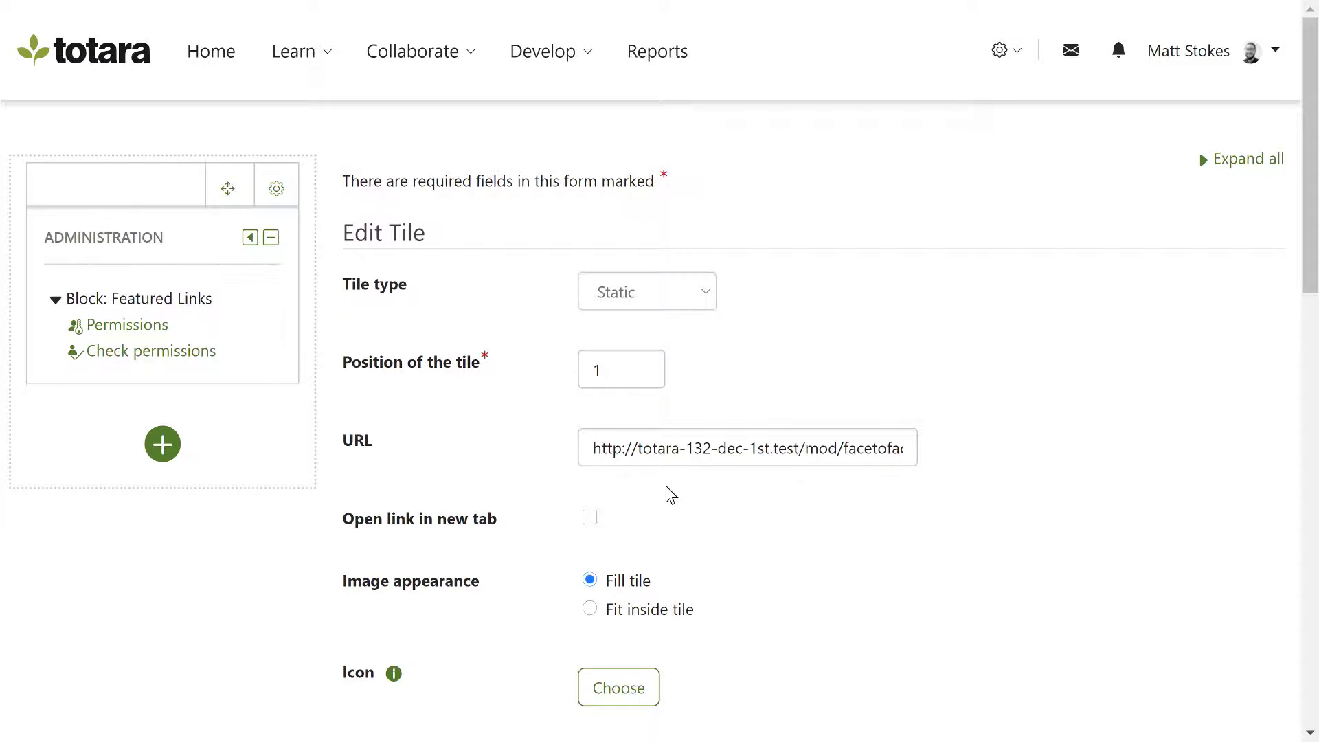
pyautogui.click(591, 518)
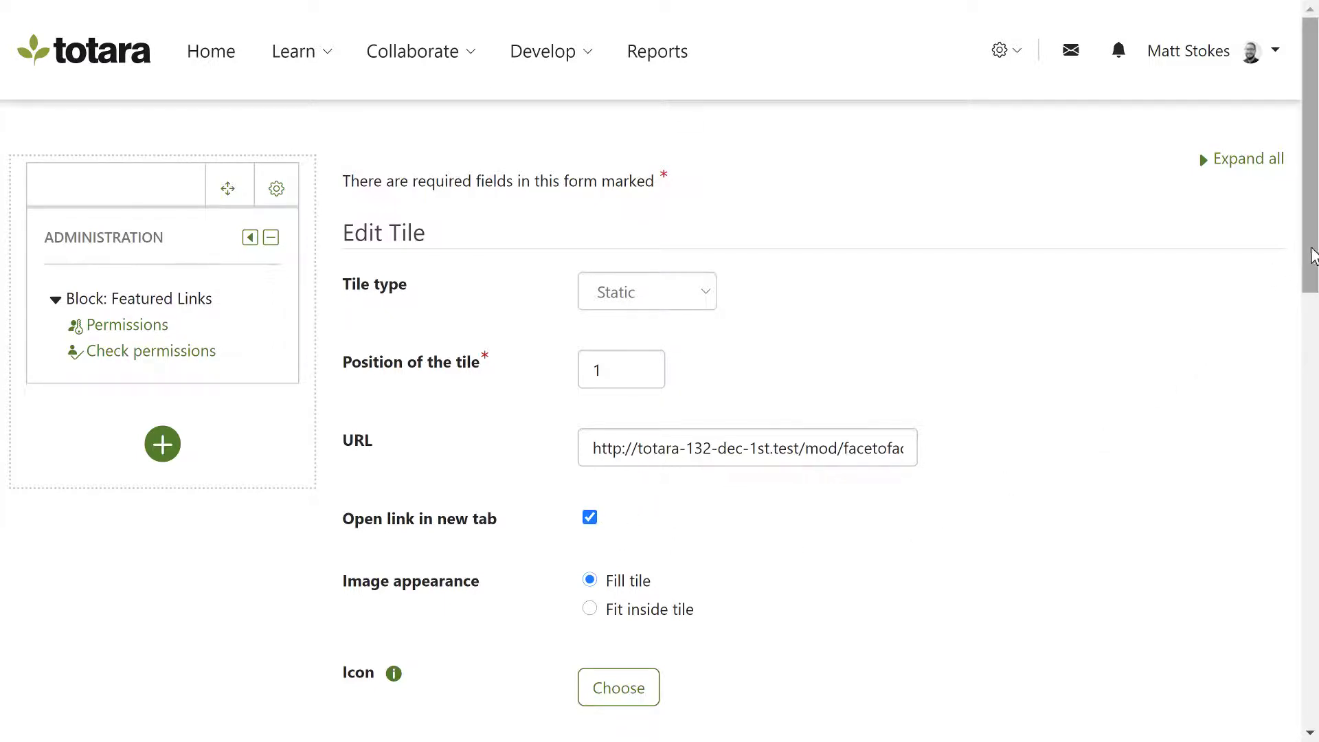
# - Give the static tile the title "Events" and set its heading location to Bottom
pyautogui.moveTo(1312, 256); pyautogui.dragTo(1299, 480)
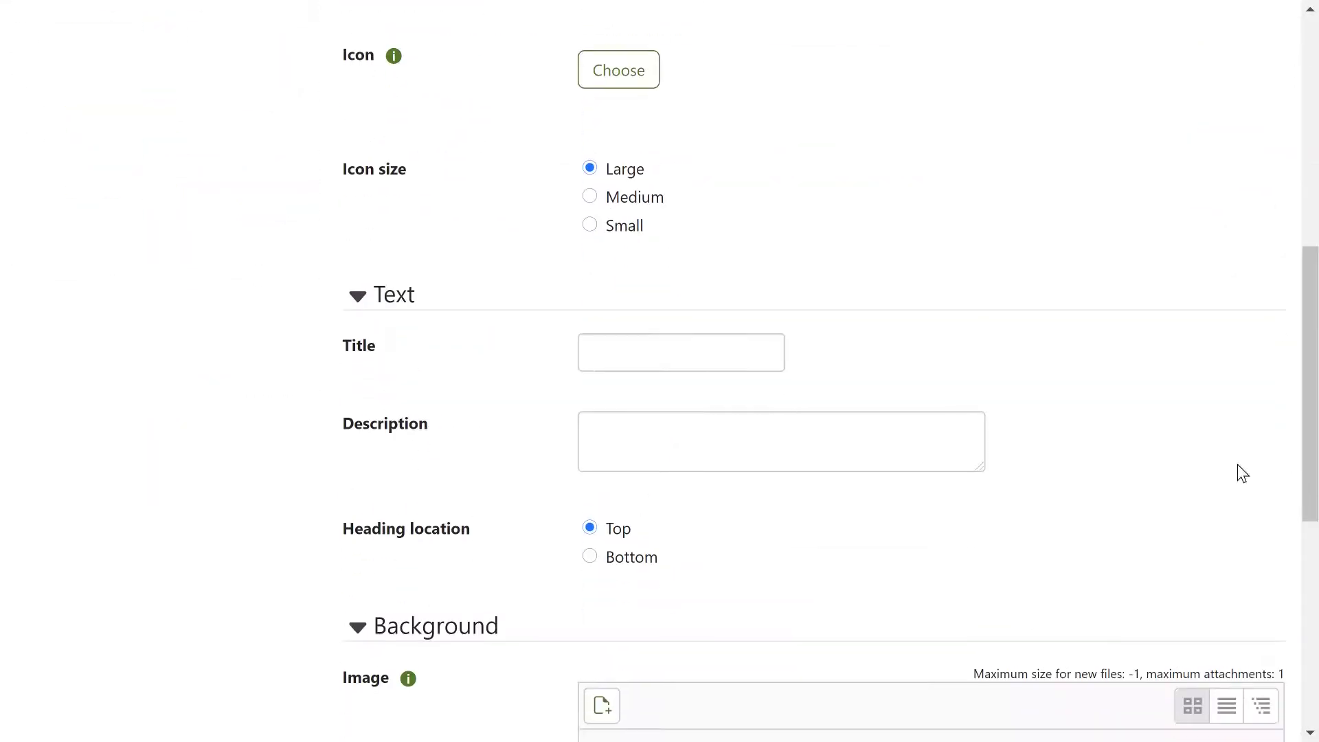
pyautogui.click(767, 358)
pyautogui.write('ts')
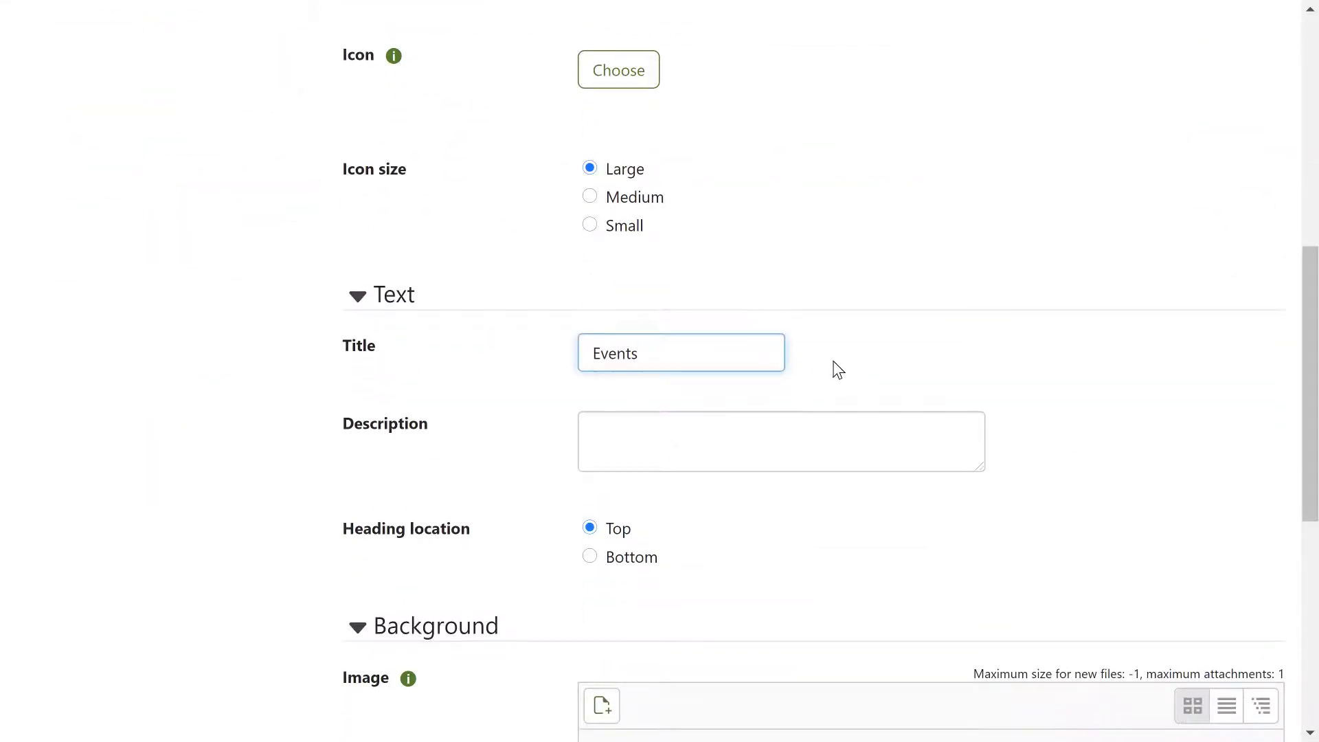
pyautogui.click(834, 370)
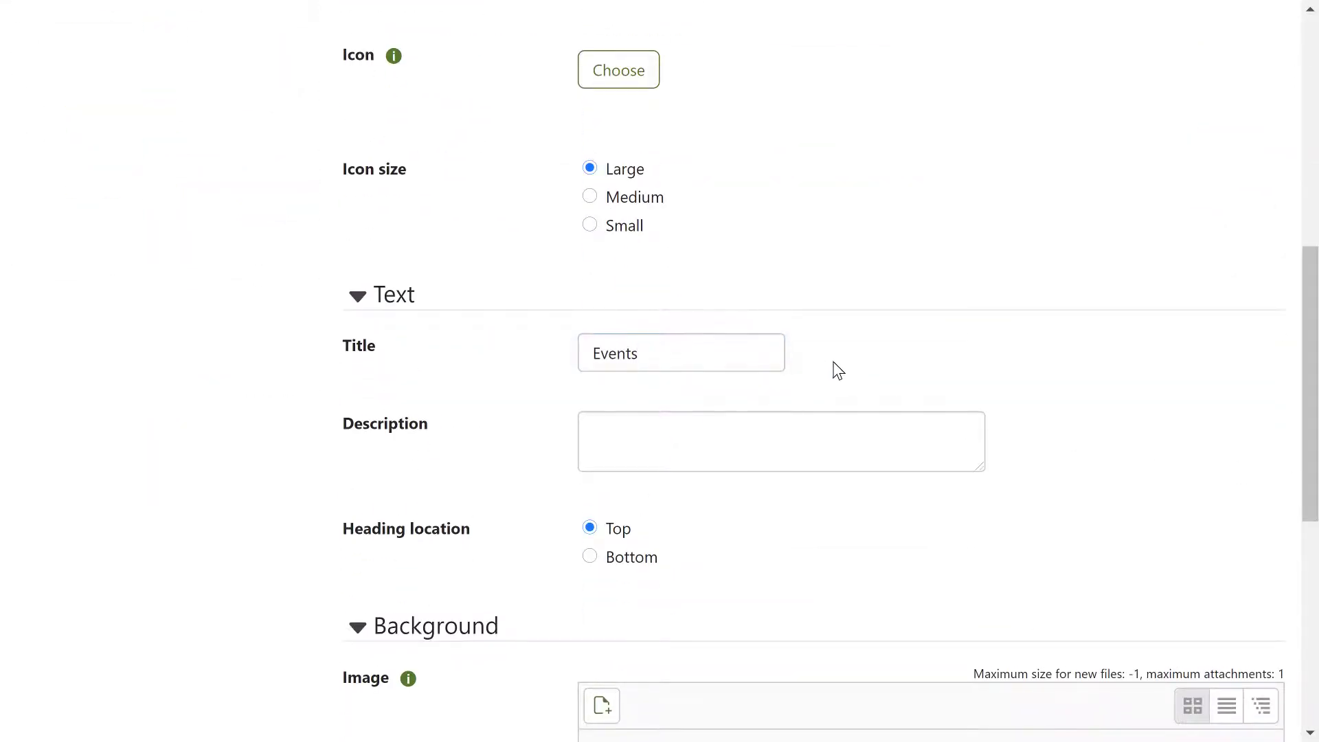
pyautogui.click(591, 558)
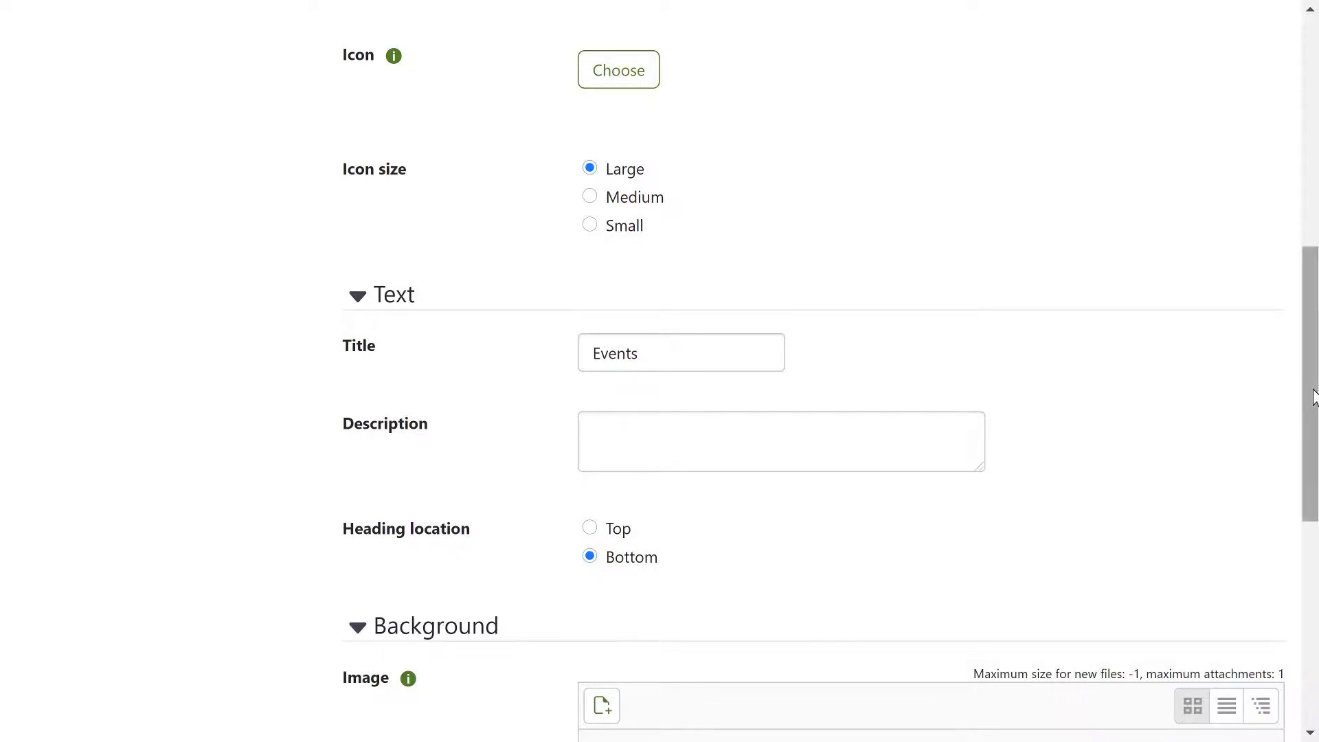
pyautogui.moveTo(1313, 398); pyautogui.dragTo(1314, 653)
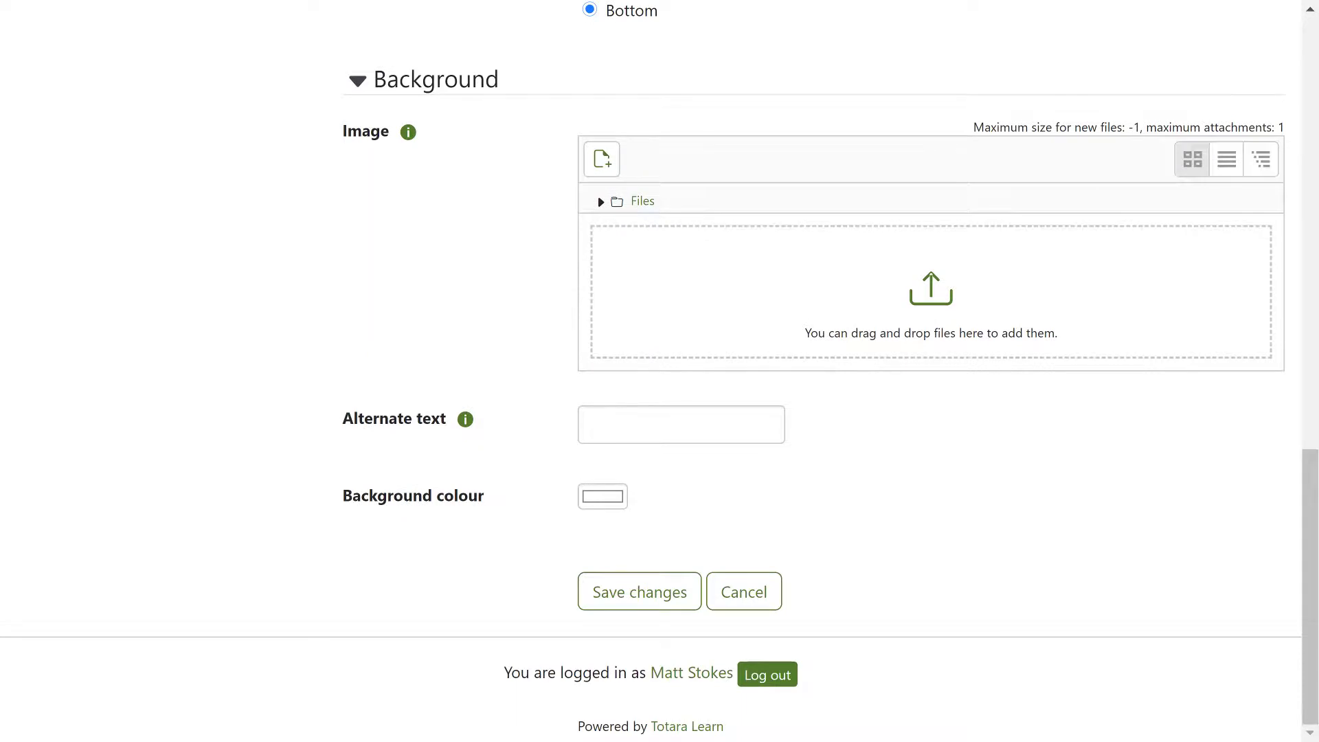
# - Add Featured_links_tile_1.jpg as the Events tile's background image with the alternate text "Featured link to events page" and save the tile
pyautogui.moveTo(1316, 226); pyautogui.dragTo(1079, 299)
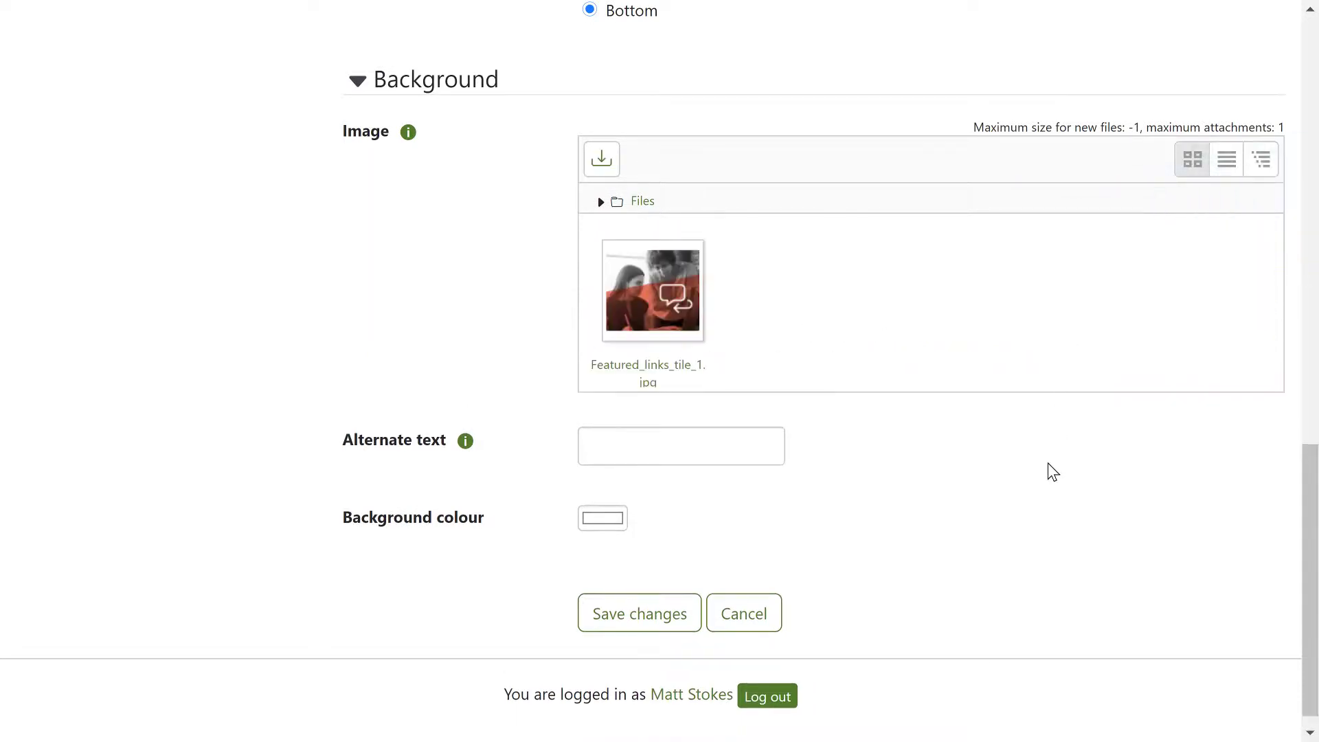
pyautogui.click(768, 443)
pyautogui.write('Featured link to events page')
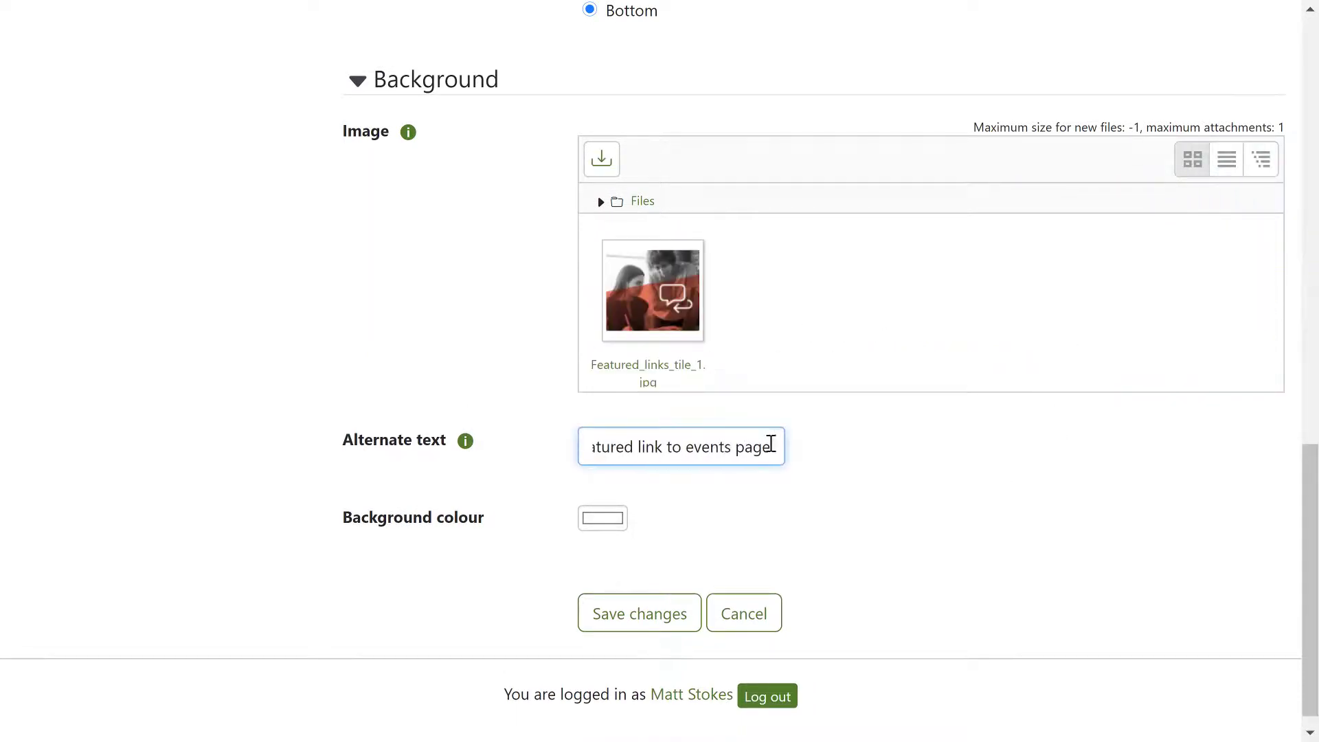
pyautogui.click(839, 475)
pyautogui.click(654, 611)
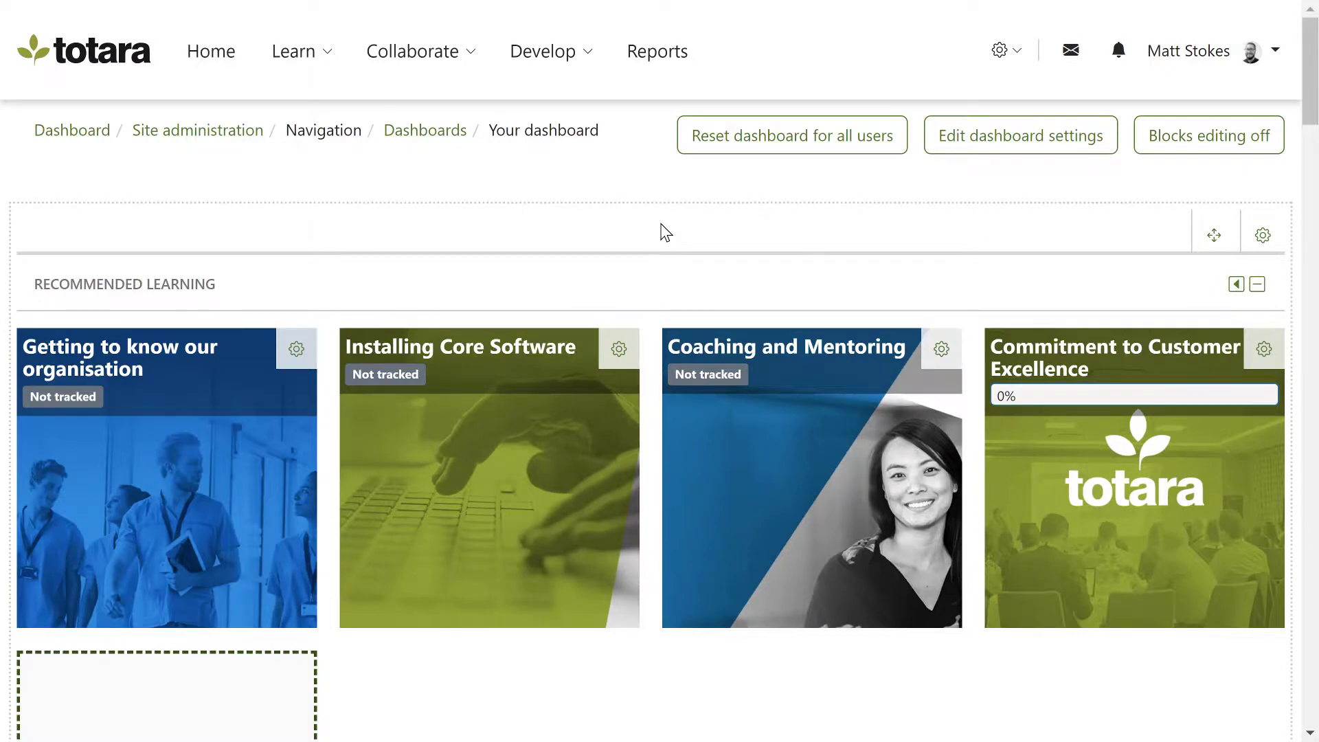
# - Apply audience rules to the visibility of the Installing Core Software tile, adding the "Installing core software - incomplete" audience
pyautogui.click(619, 350)
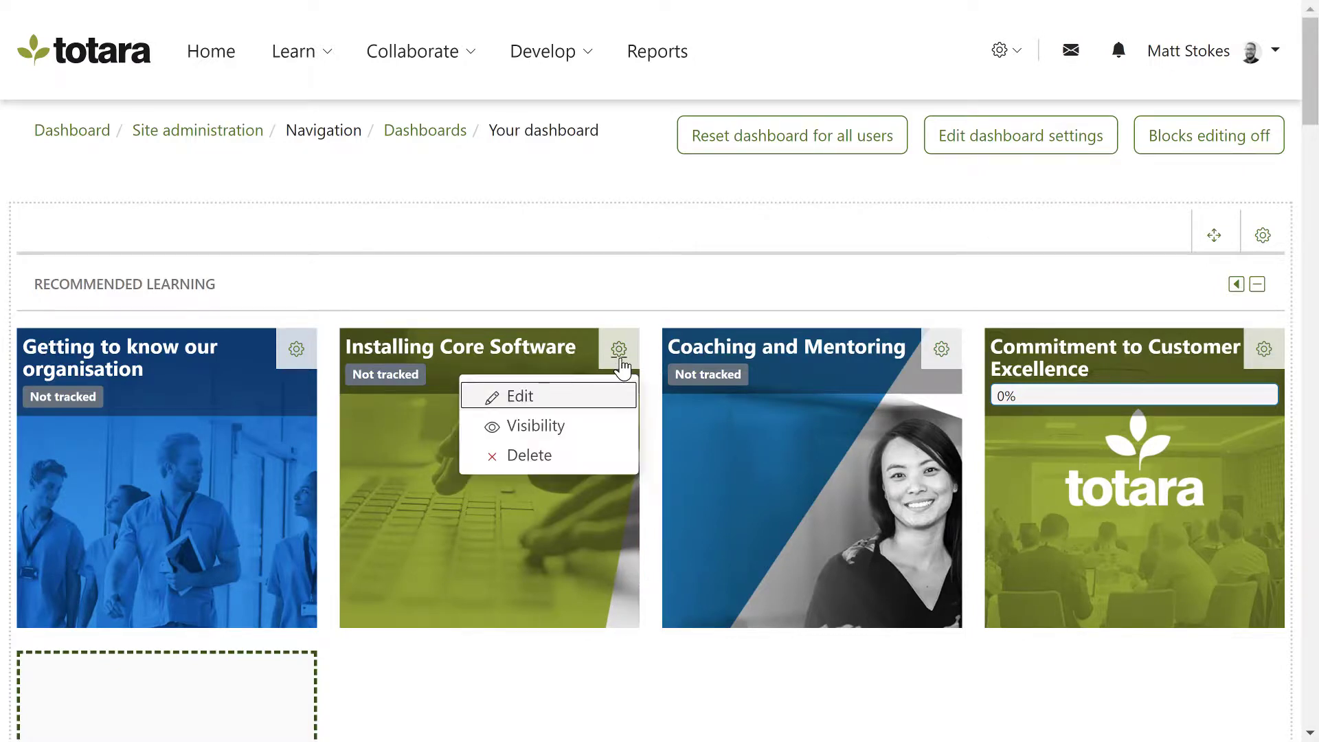
pyautogui.click(612, 425)
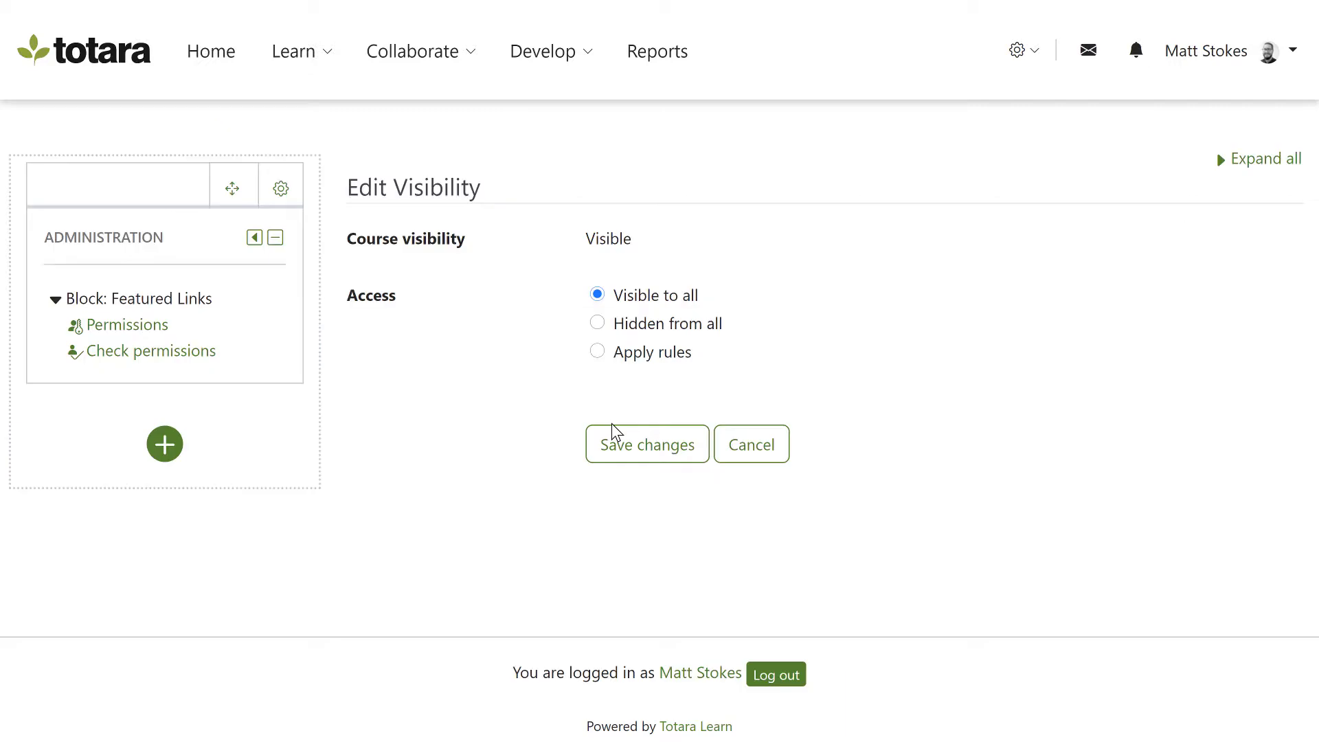
pyautogui.click(599, 354)
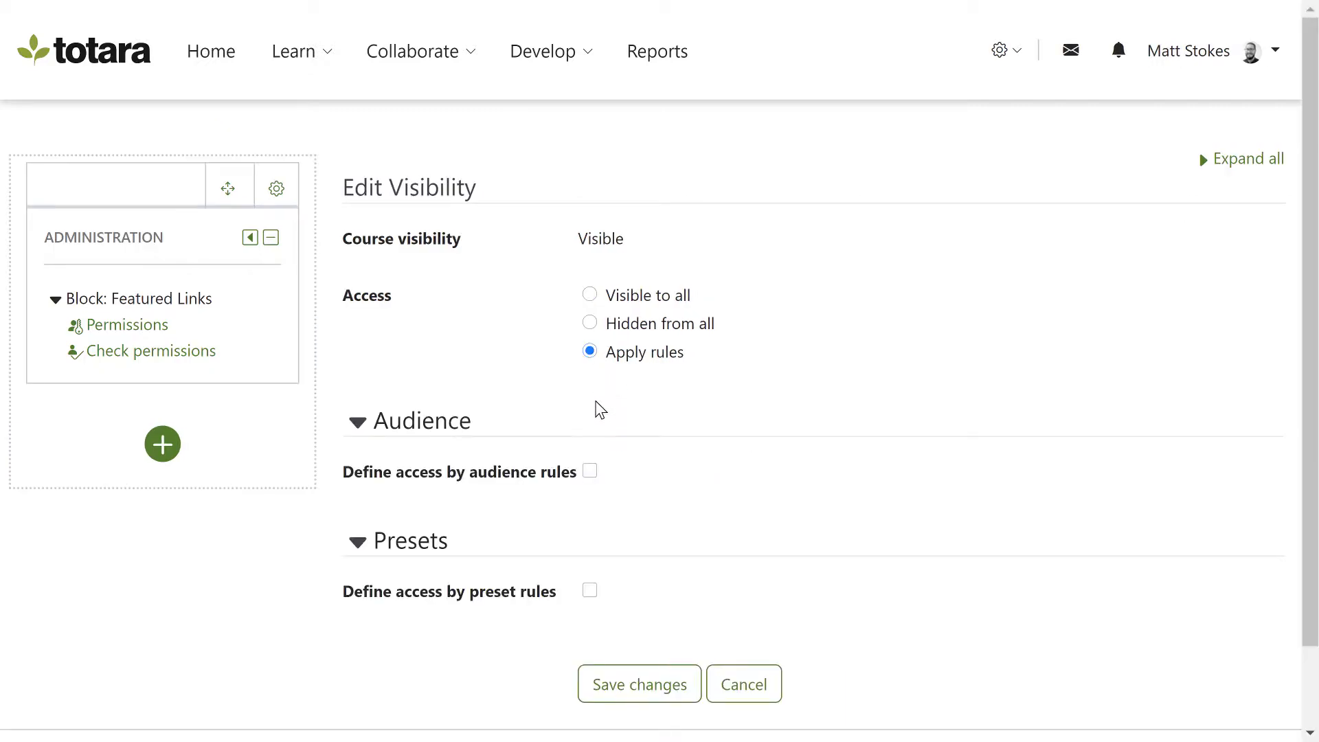
pyautogui.click(590, 472)
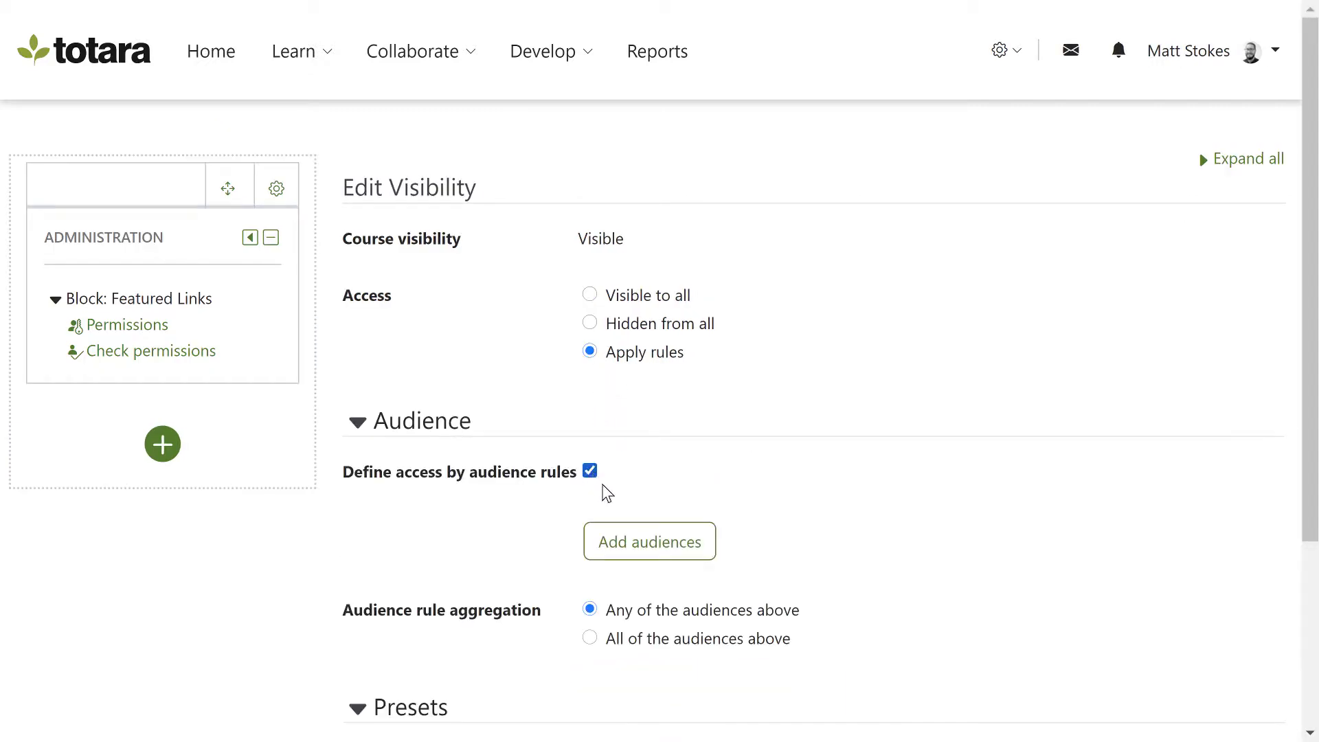
pyautogui.click(631, 531)
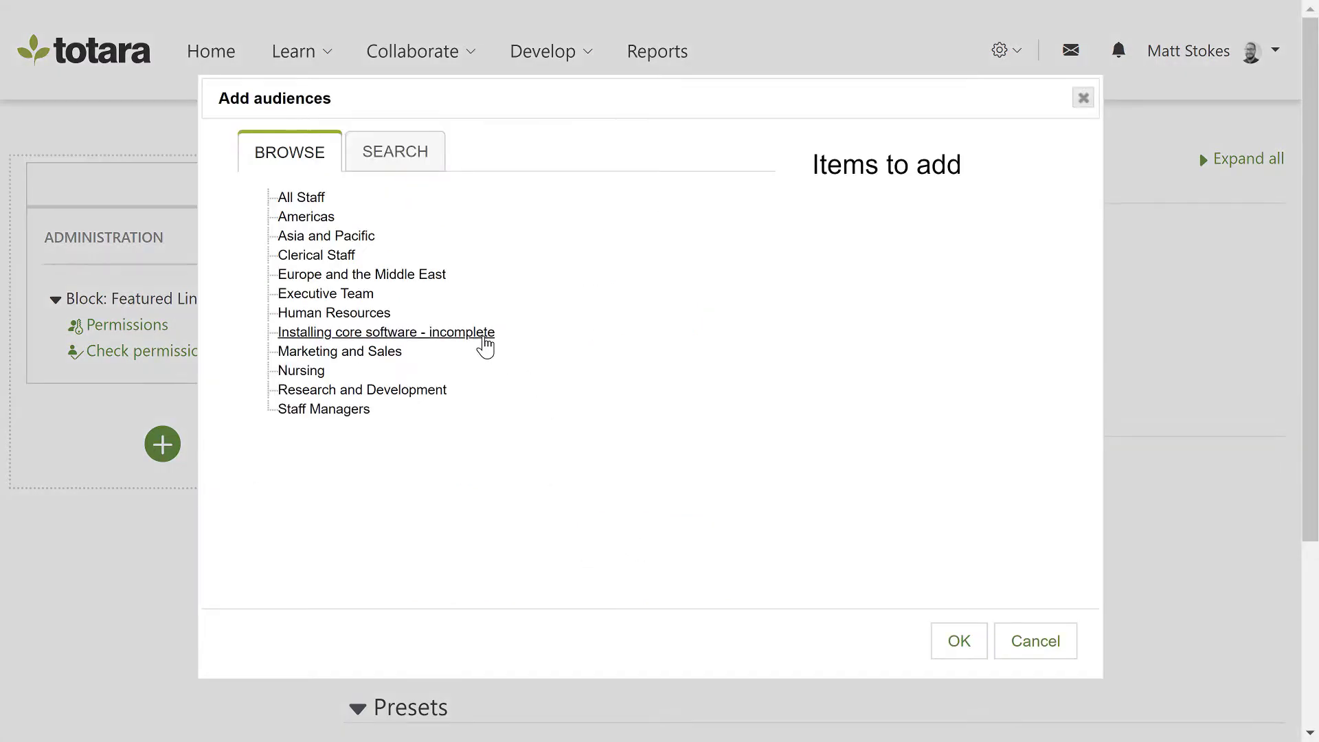
pyautogui.click(483, 337)
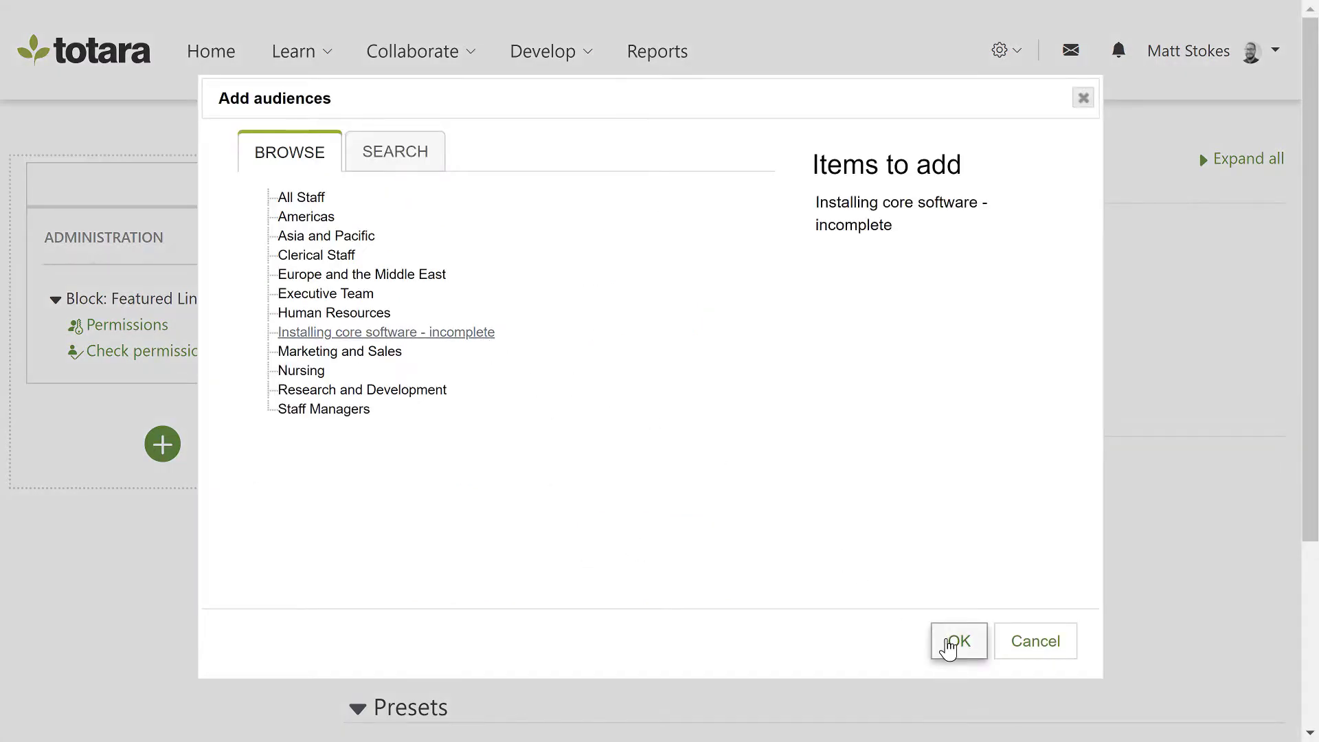
pyautogui.click(957, 642)
# - Enable access by preset rules with the condition "User is logged in as guest" and save the visibility settings
pyautogui.moveTo(1307, 382); pyautogui.dragTo(1315, 433)
pyautogui.scroll(-4, 1315, 433)
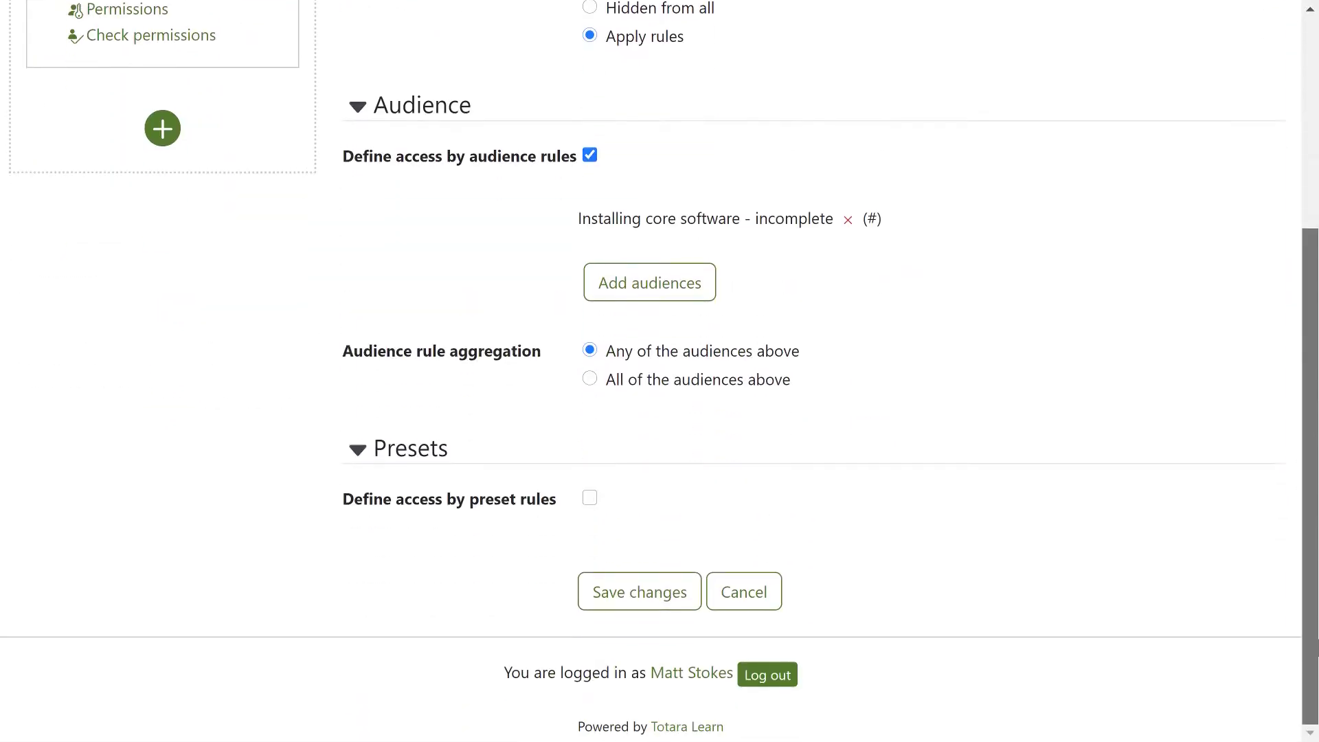
pyautogui.click(590, 499)
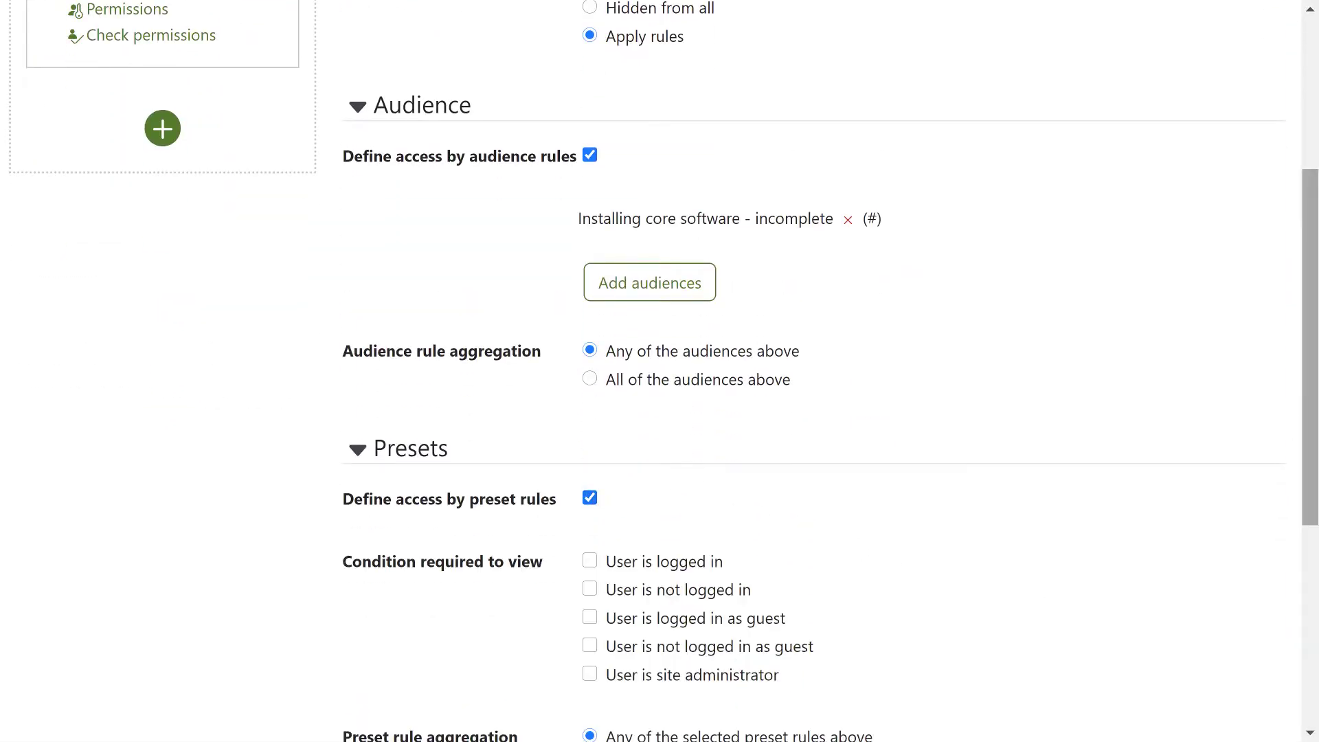
pyautogui.scroll(-5, 1310, 447)
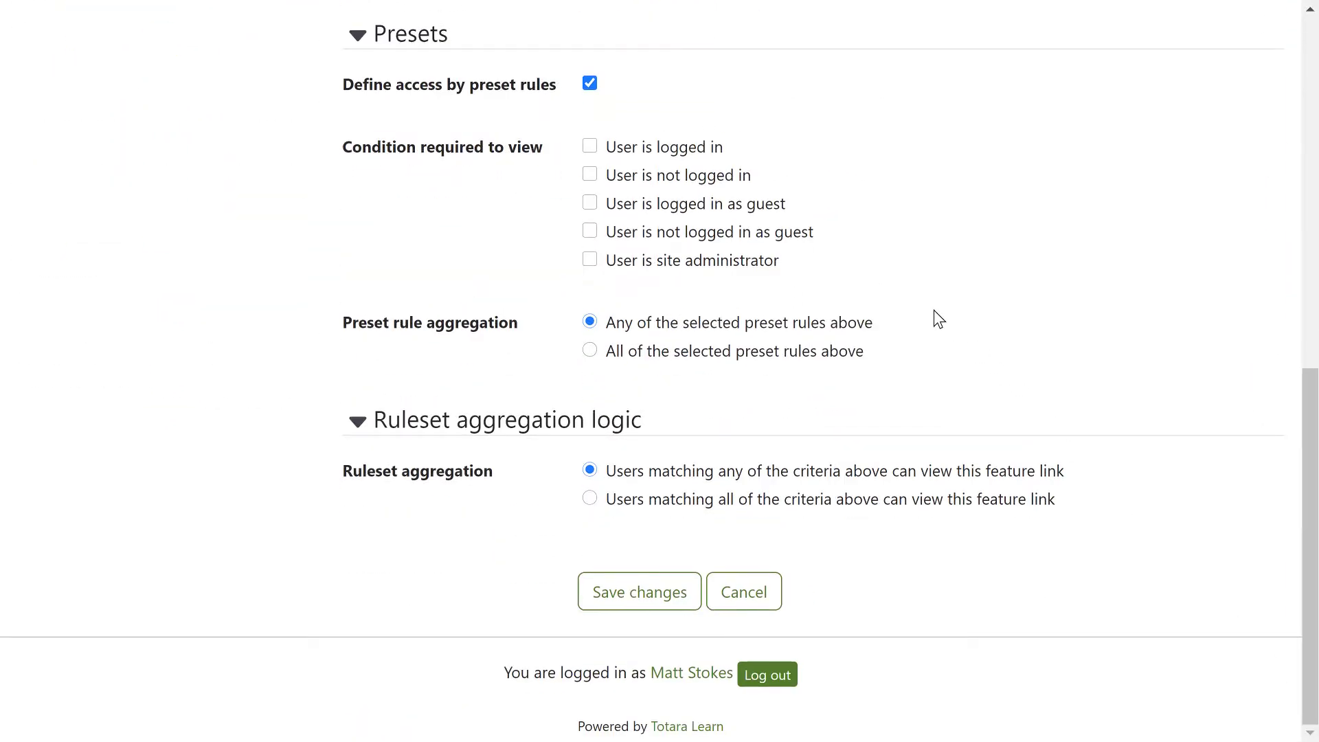
pyautogui.click(590, 204)
pyautogui.click(603, 593)
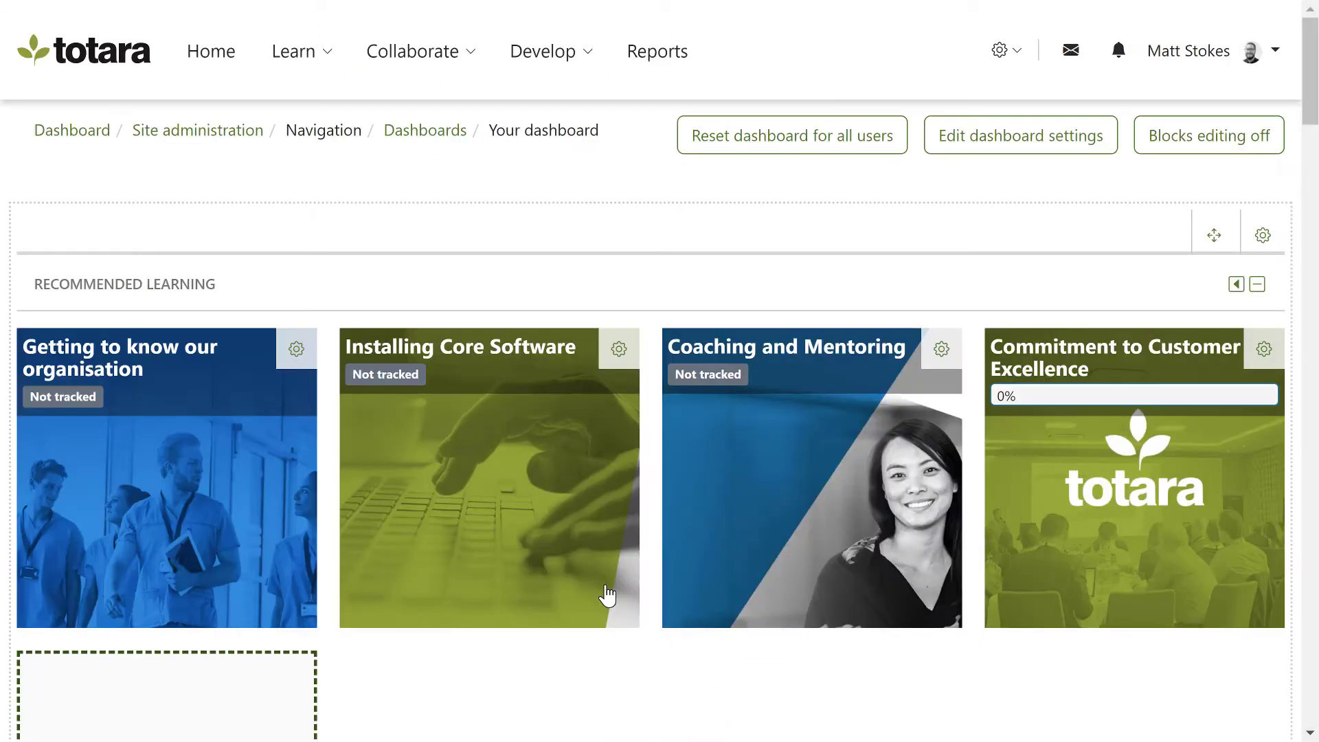